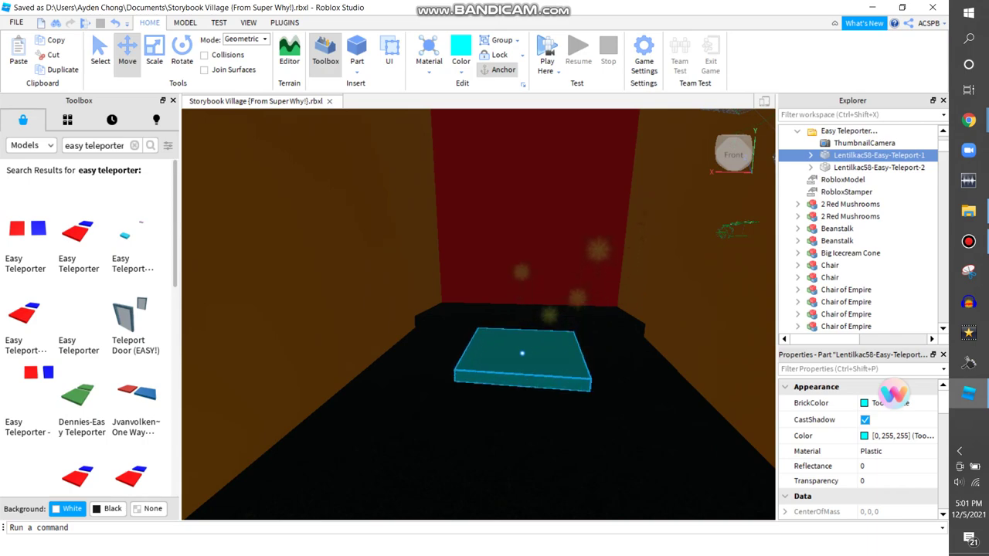
Move the Lentilkac58-Easy-Teleport-2 pad from outside the yellow house's door down onto the dark platform beneath the village.
key("s")
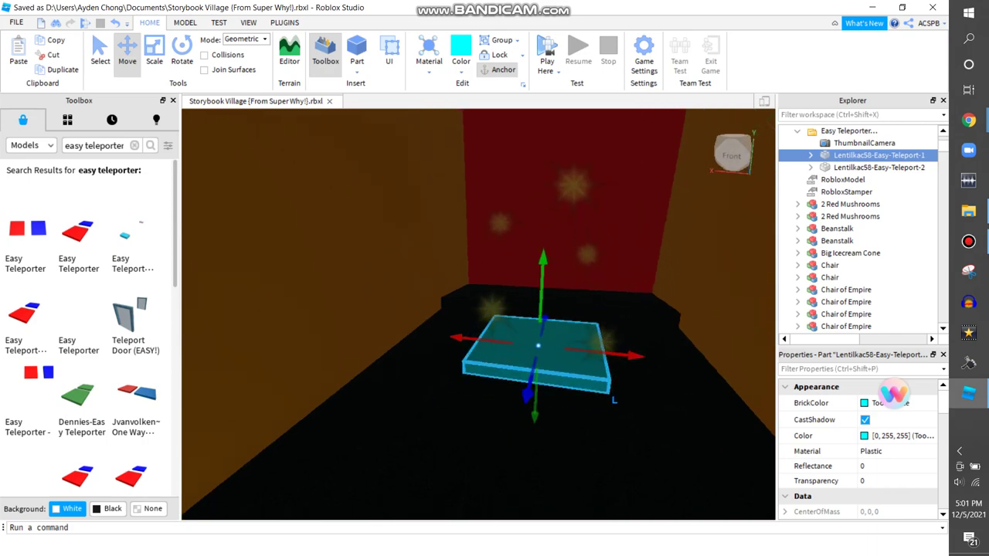
left_click(878, 167)
key("f")
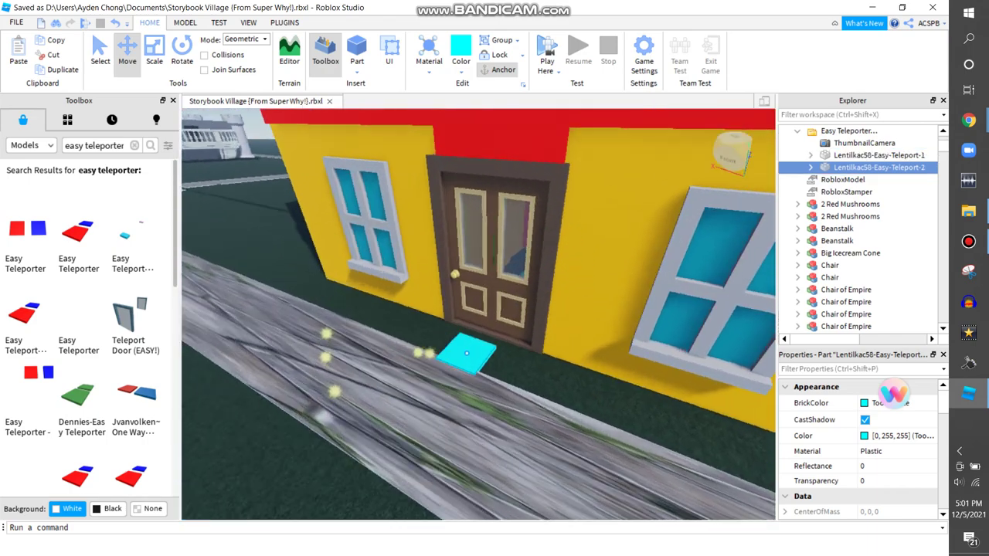
key("w")
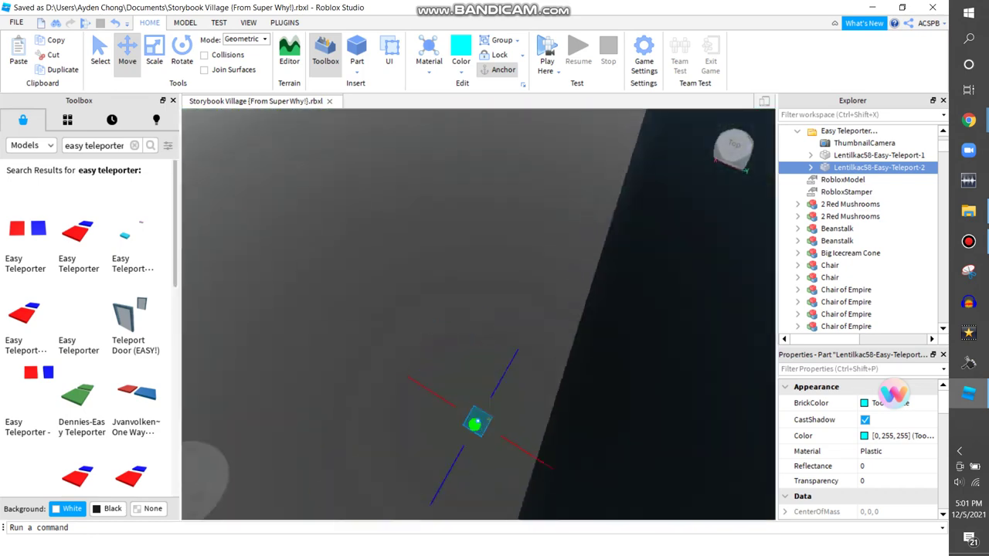
right_click_drag(634, 492, 633, 533)
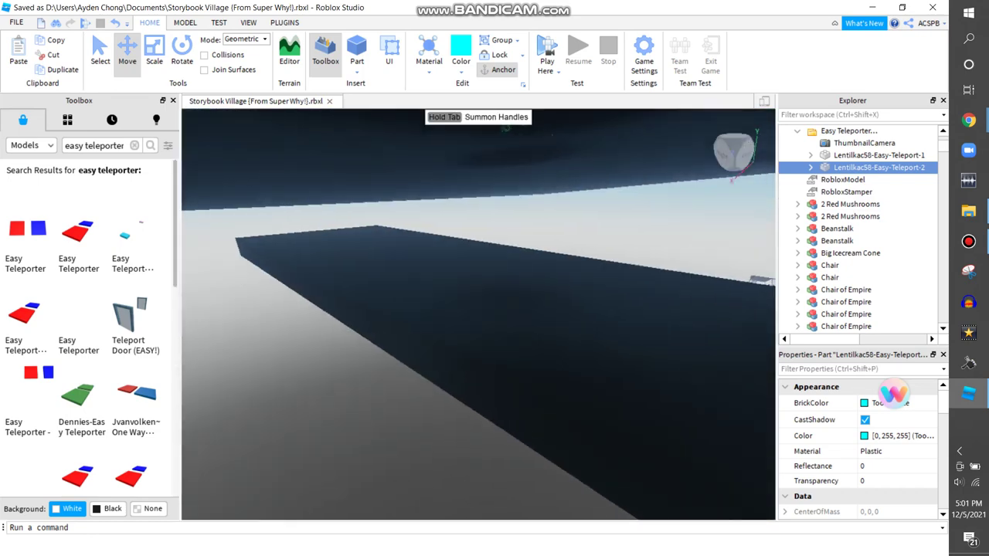
key("f")
left_click_drag(522, 358, 500, 235)
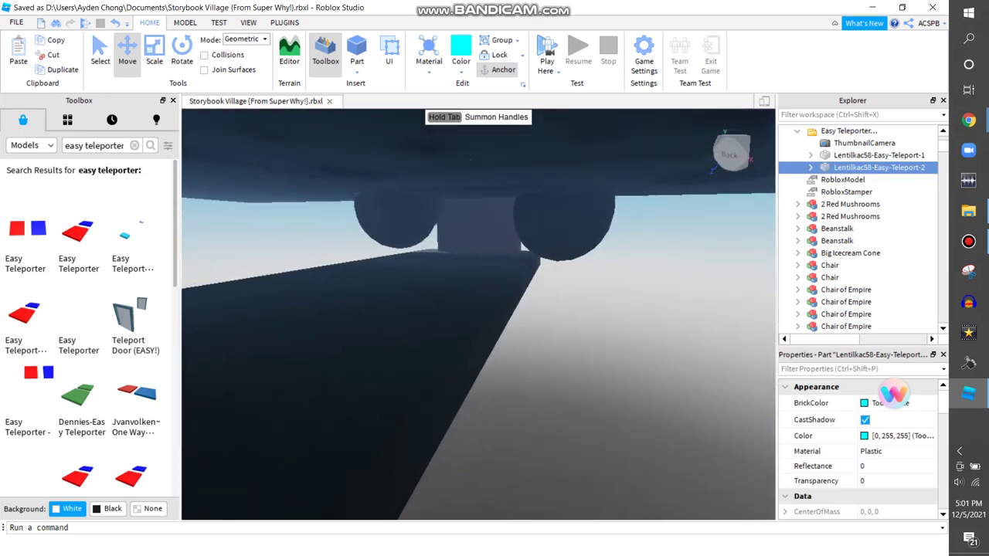
right_click_drag(541, 348, 587, 348)
left_click(464, 139)
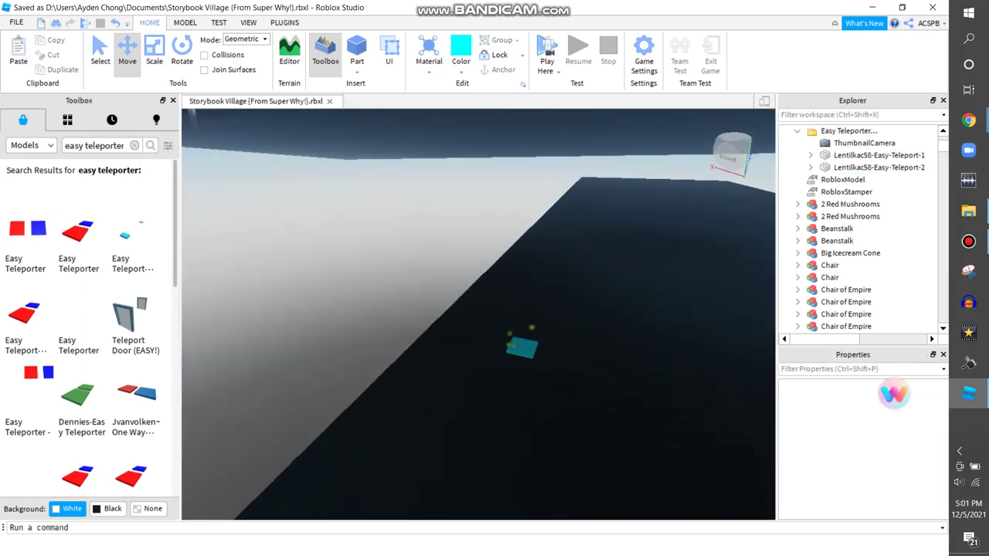
Examine the yellow and red house's entrance, its front wall and the teleporter pad's spot on the dark platform below.
key("w")
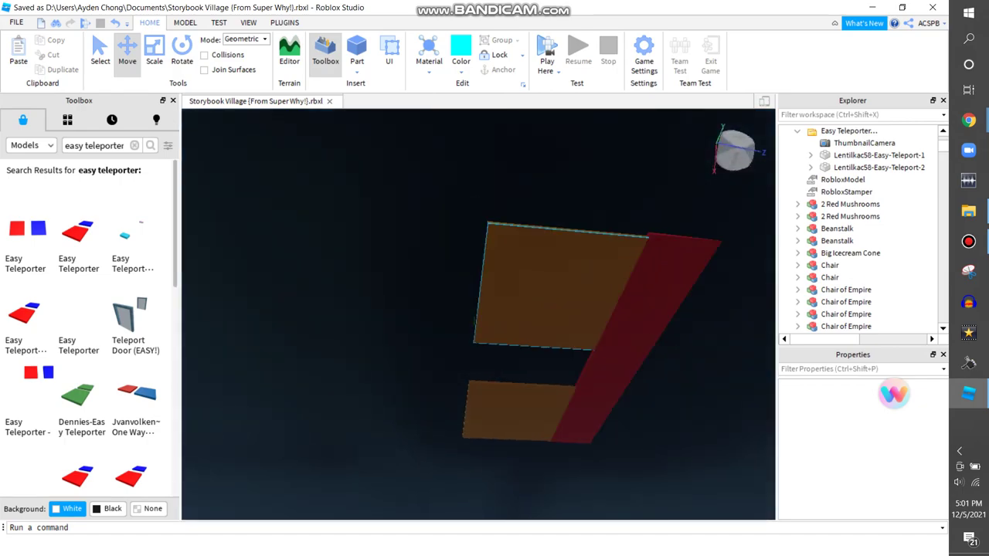
key("s")
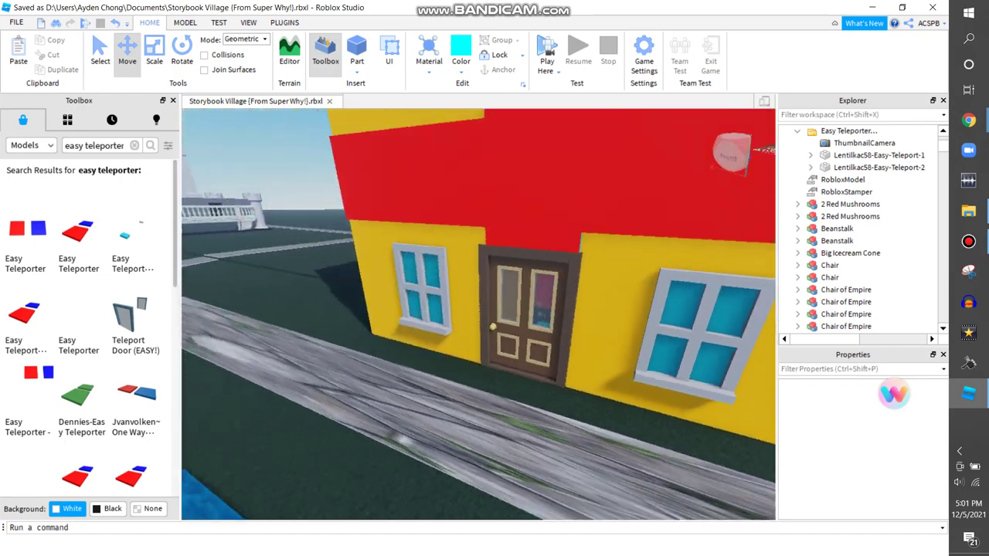
left_click(626, 321)
key("w")
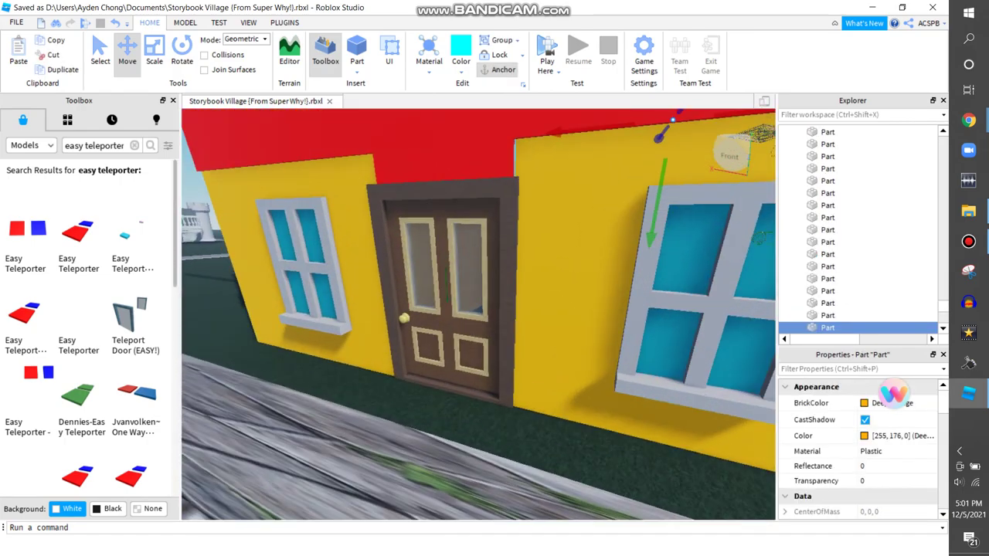
key("s")
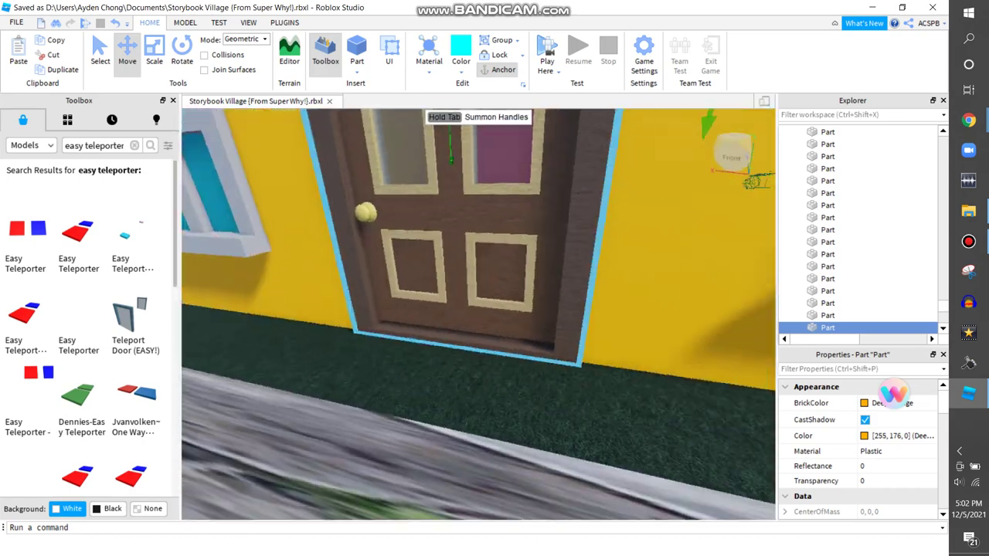
key("e")
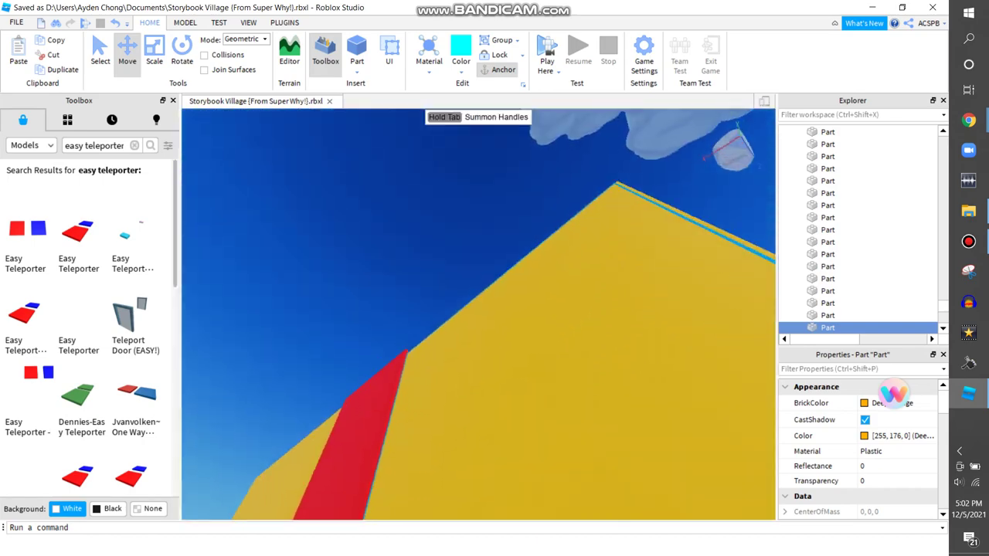
key("q")
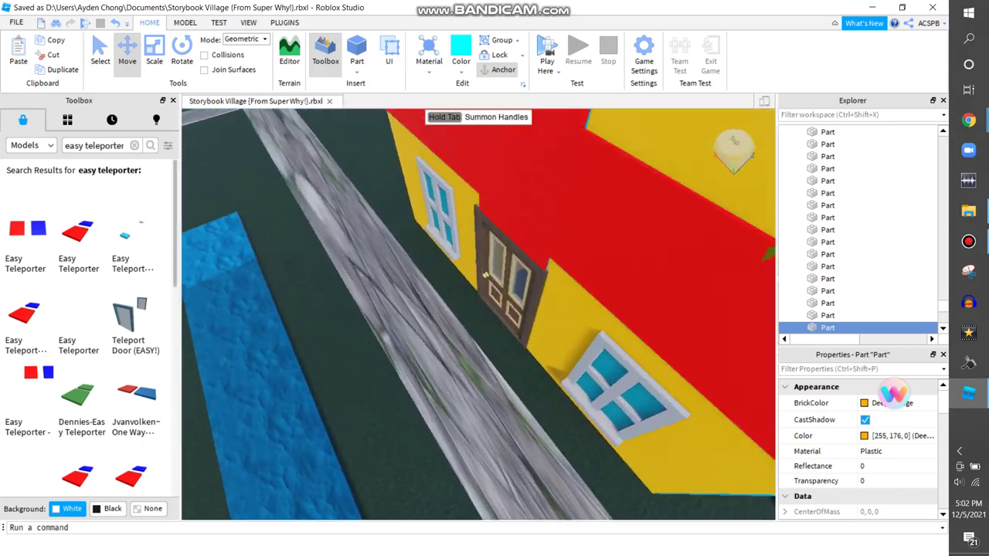
key("w")
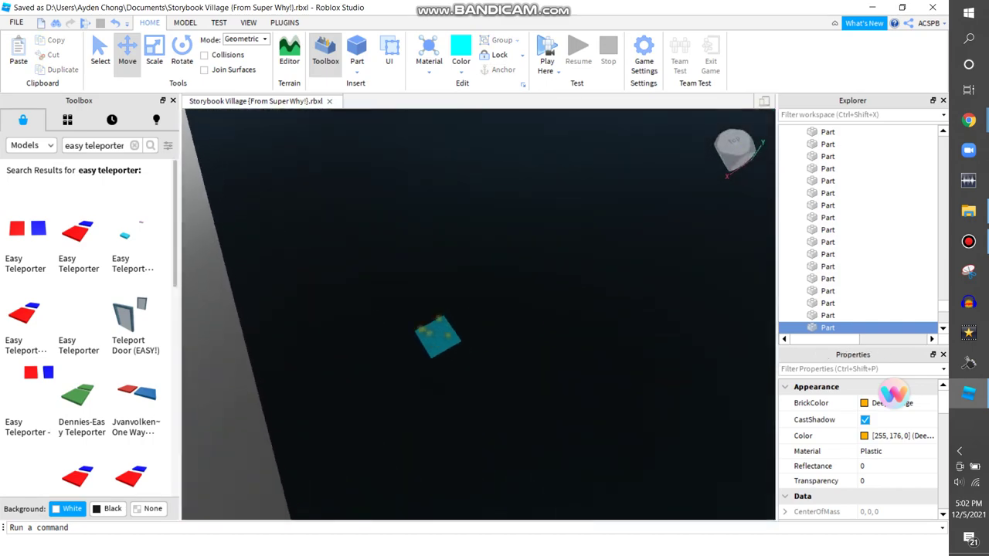
Switch to the YouTube page in Chrome and search for "super why the foolish wishes".
mouse_move(968, 120)
left_click(879, 172)
left_click(371, 10)
key("/")
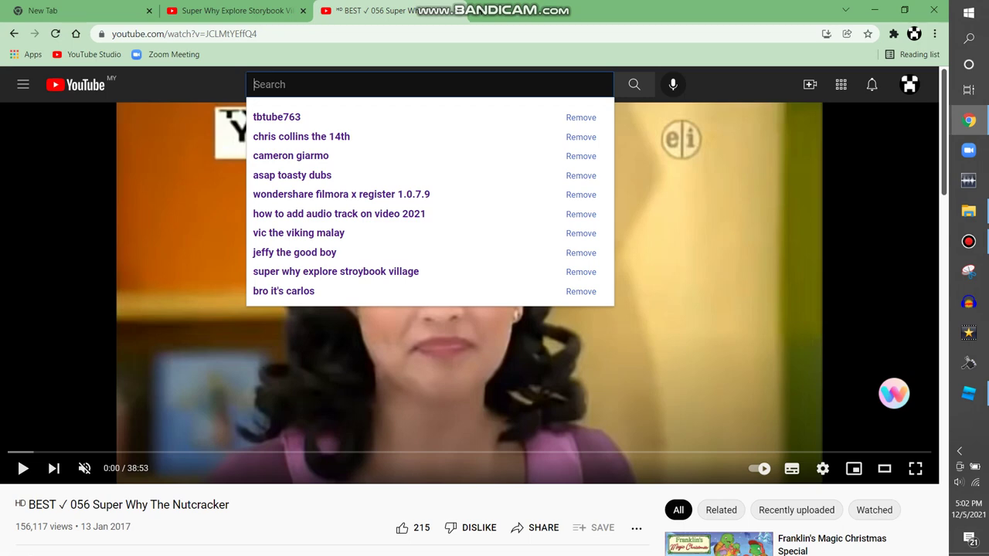
type("s")
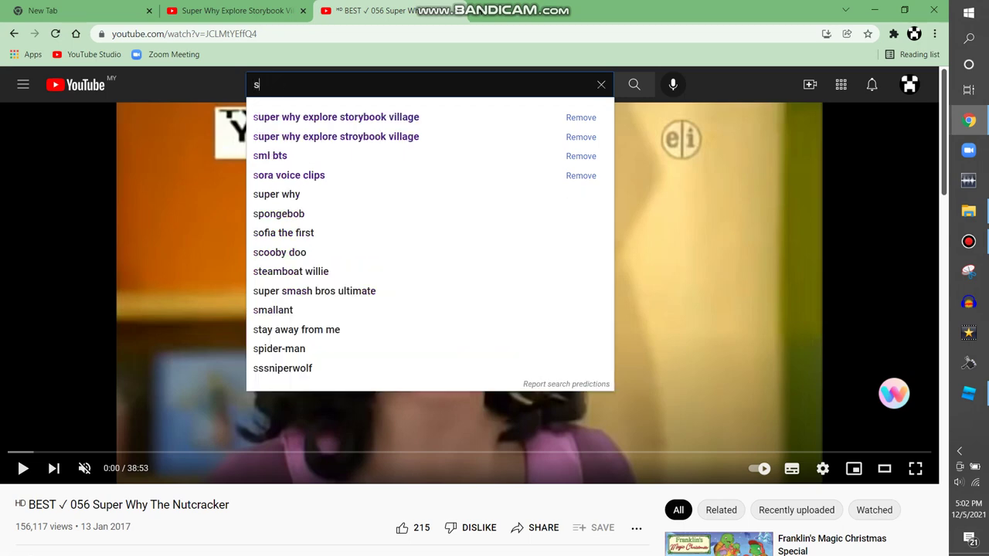
type("uper why the ")
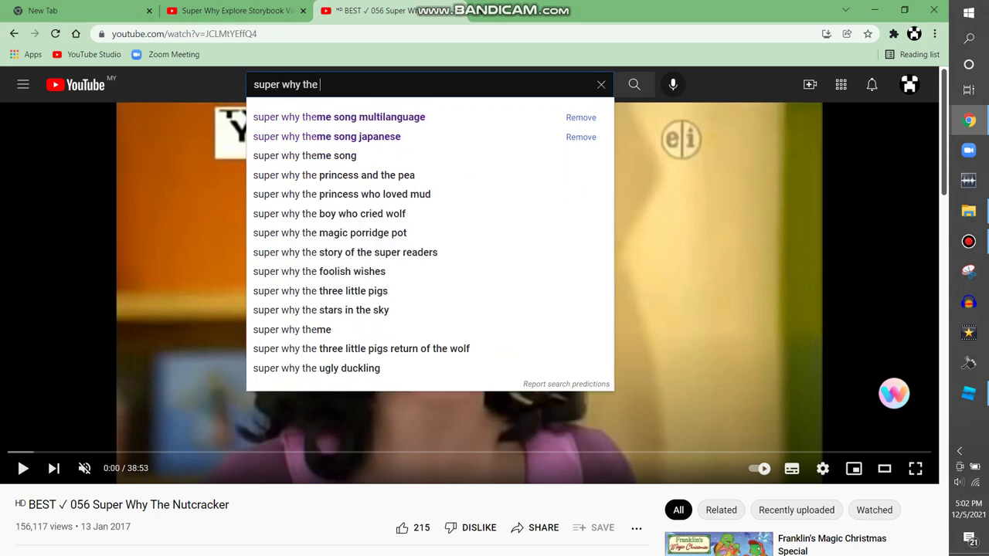
type("foolish wish")
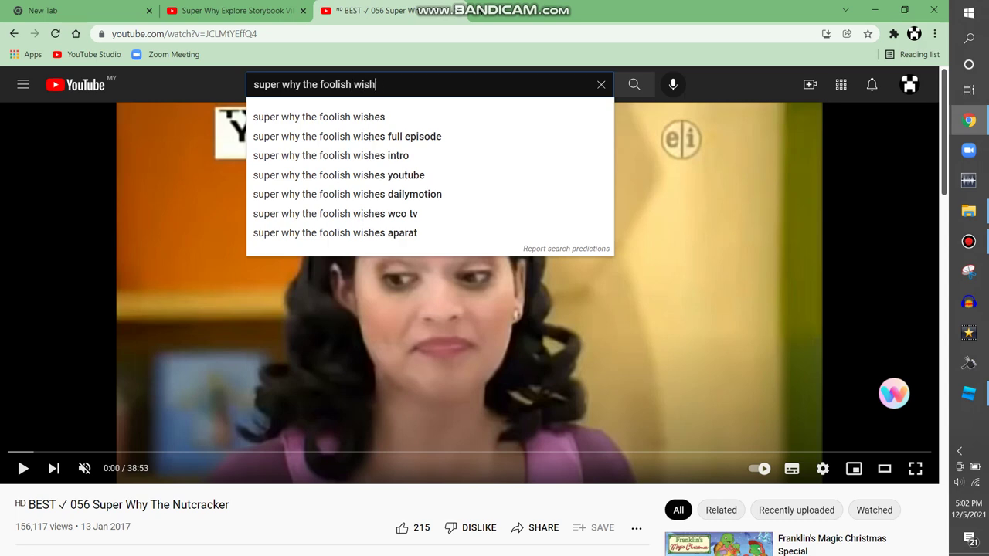
type("es")
key("Return")
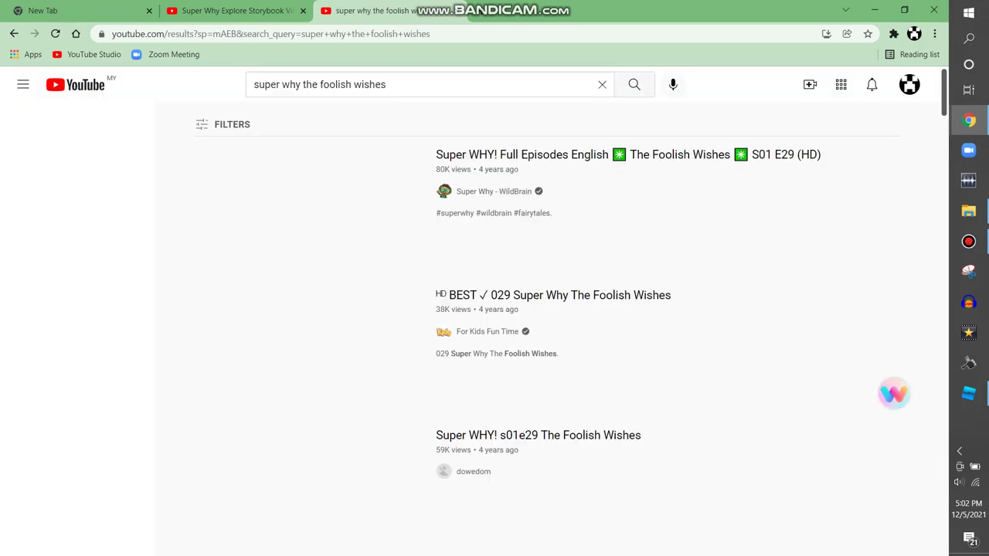
Open the full English episode "The Foolish Wishes" S01 E29 and place the browser and Roblox Studio windows side by side.
left_click(309, 209)
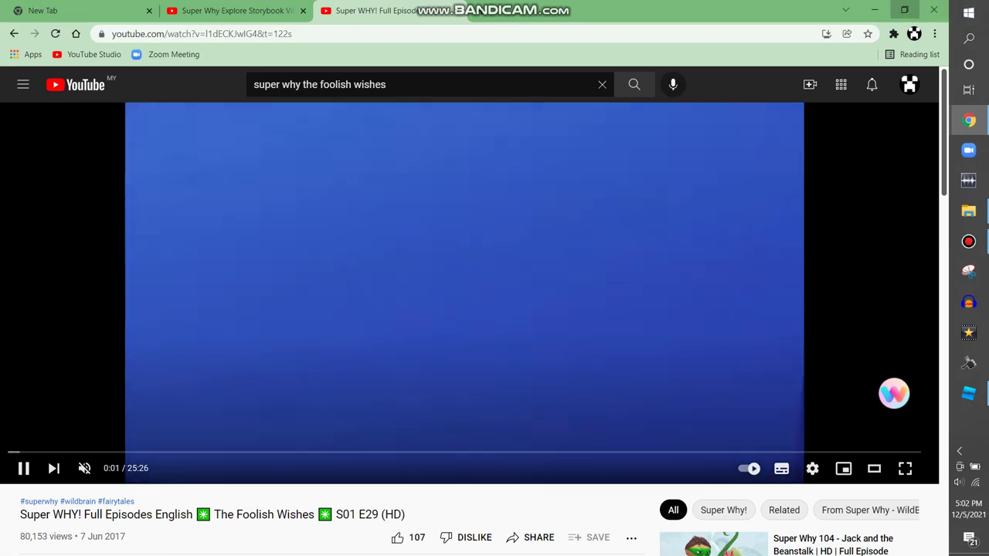
left_click(904, 10)
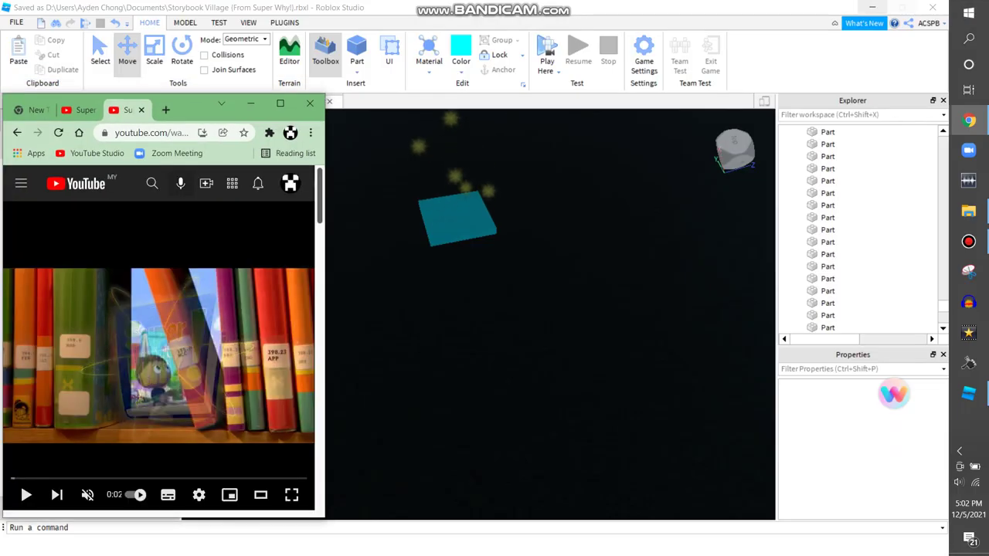
left_click(902, 7)
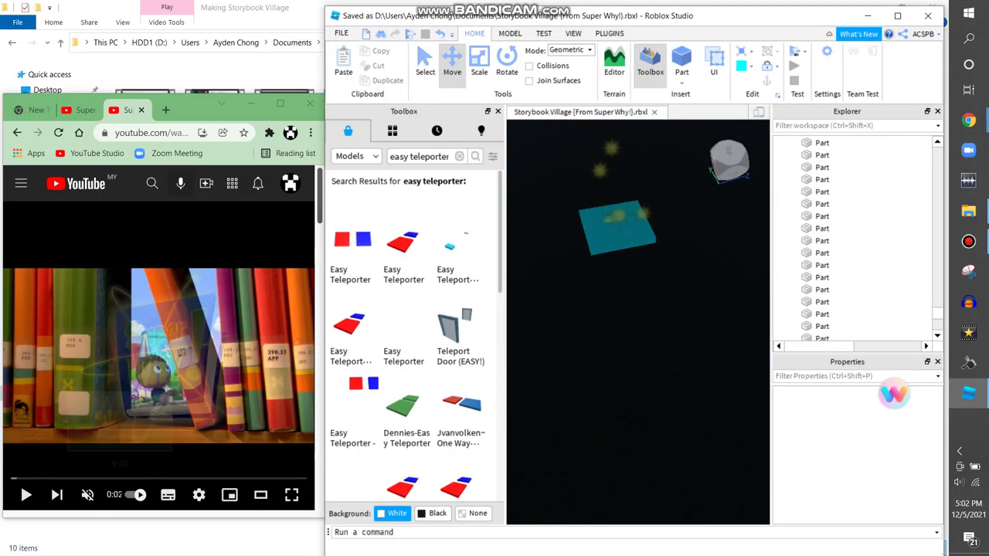
Seek through the episode to the toy store interior scene at 2:12 as a visual reference.
left_click(75, 479)
left_click_drag(75, 479, 34, 479)
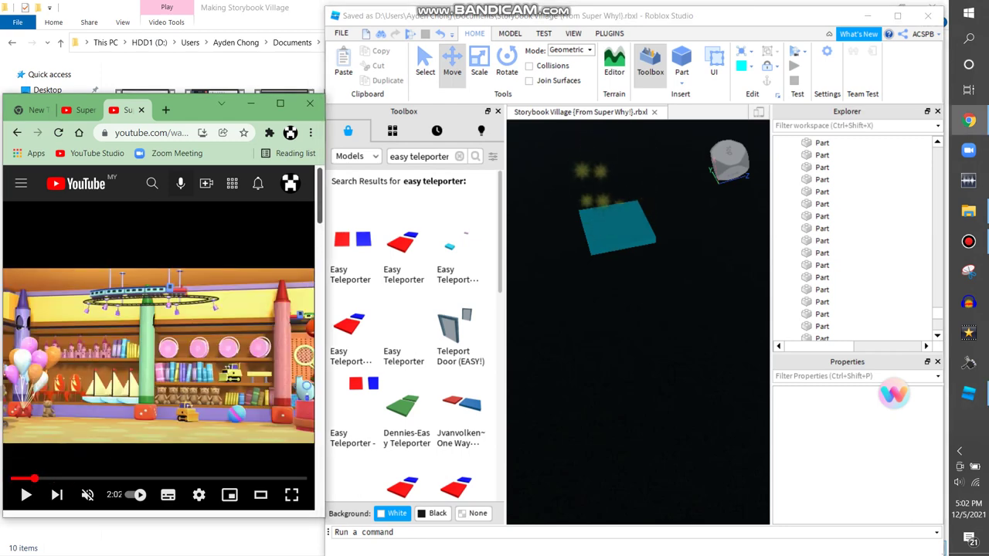
left_click(33, 478)
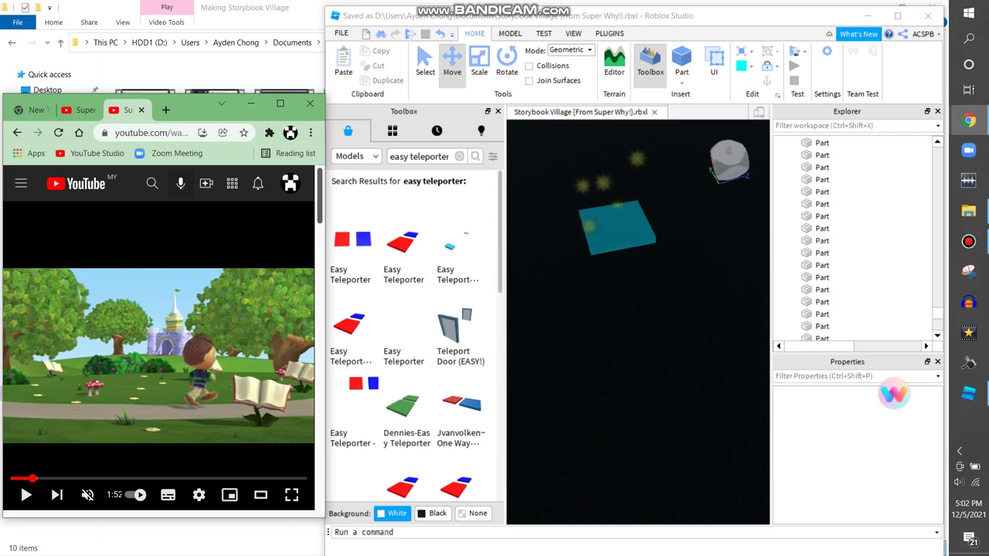
left_click(34, 479)
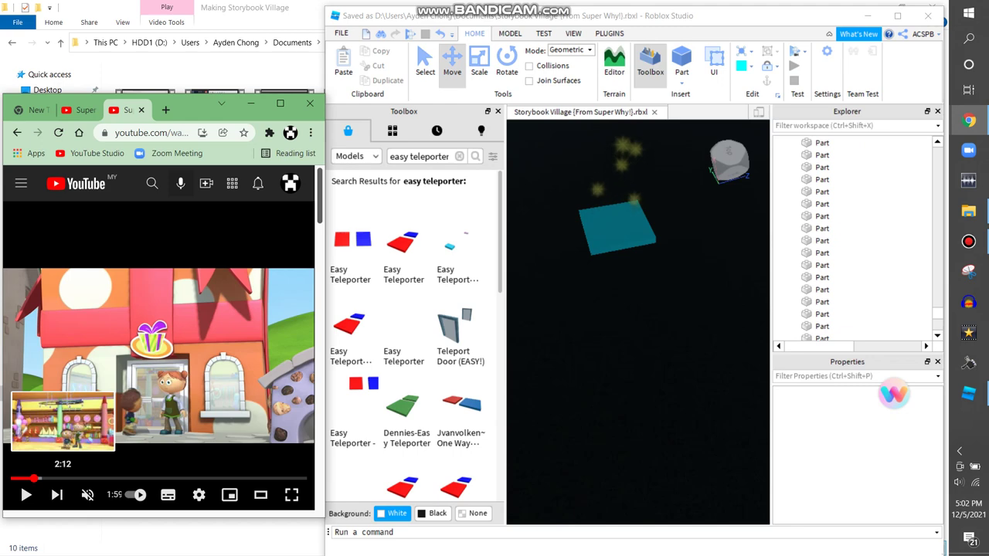
left_click(37, 478)
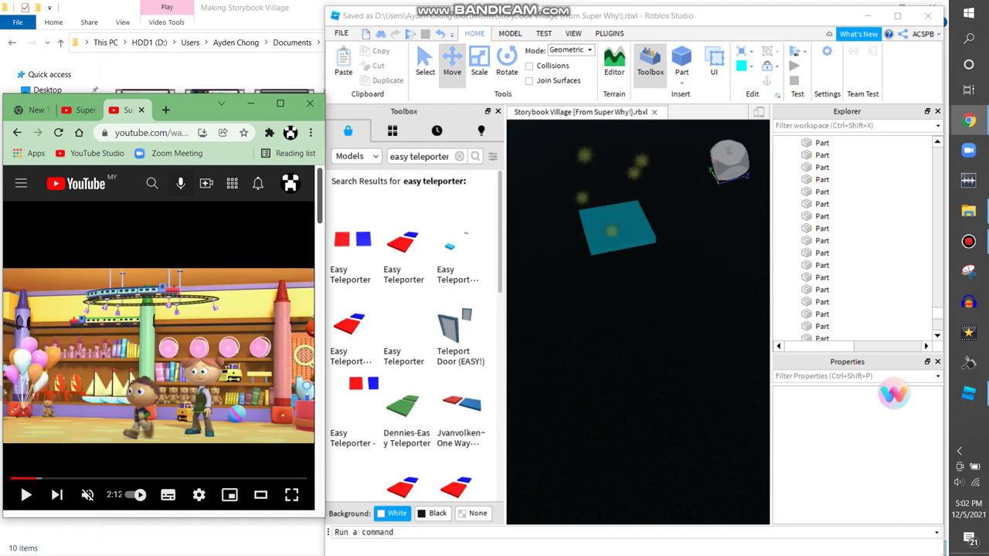
Insert a block part on the dark platform beside the teleporter pad and colour it CGA brown.
scroll(637, 320, "down", 5)
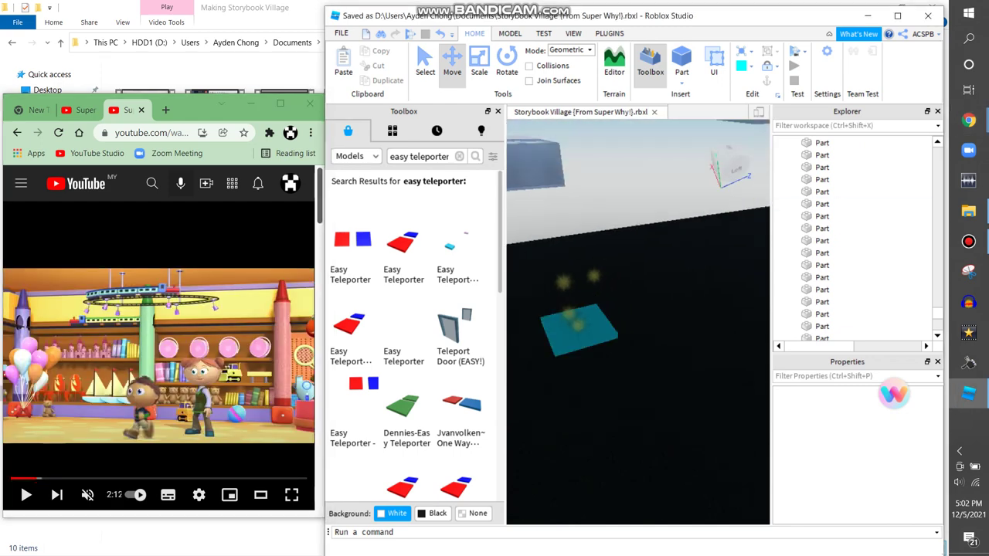
right_click_drag(637, 321, 637, 320)
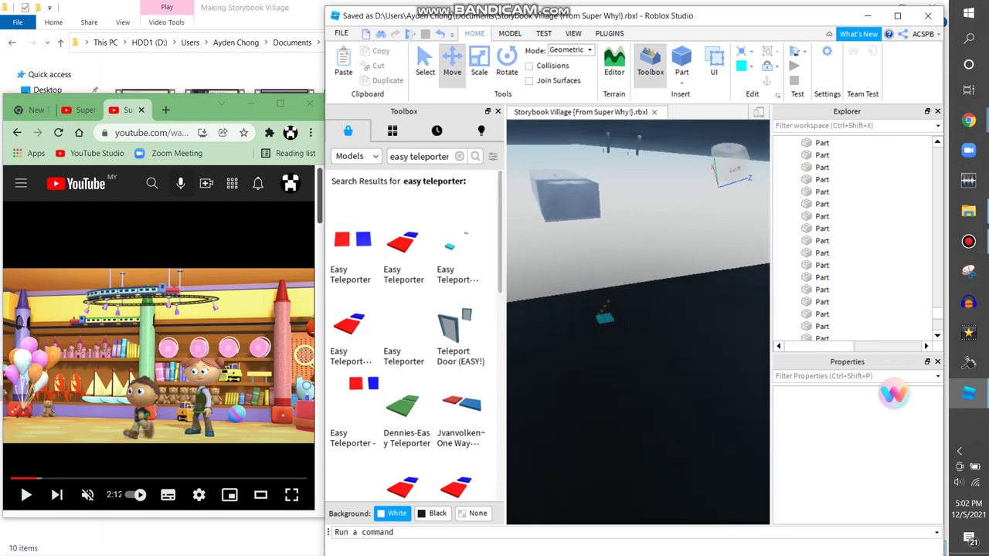
right_click_drag(638, 320, 637, 321)
left_click(568, 369)
left_click(680, 464)
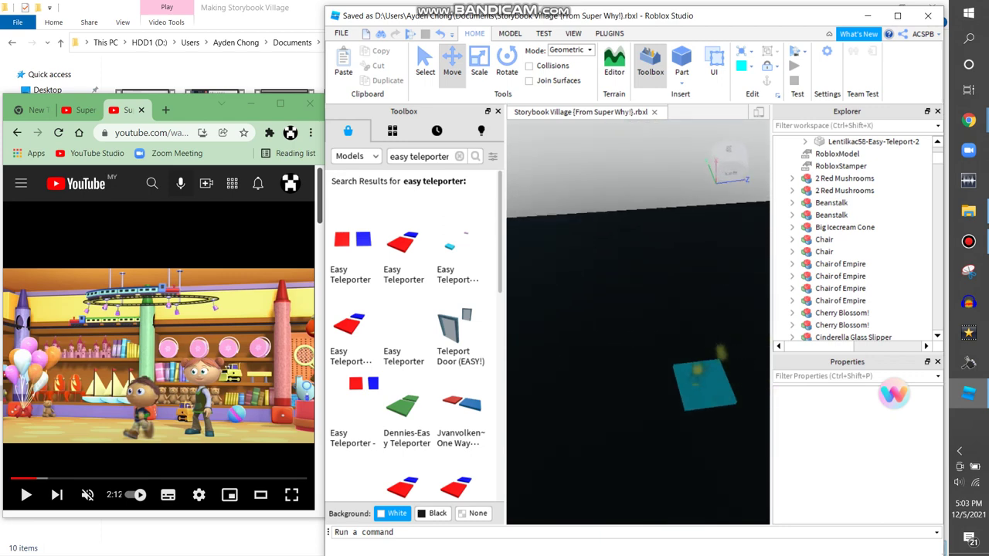
key("ctrl+v")
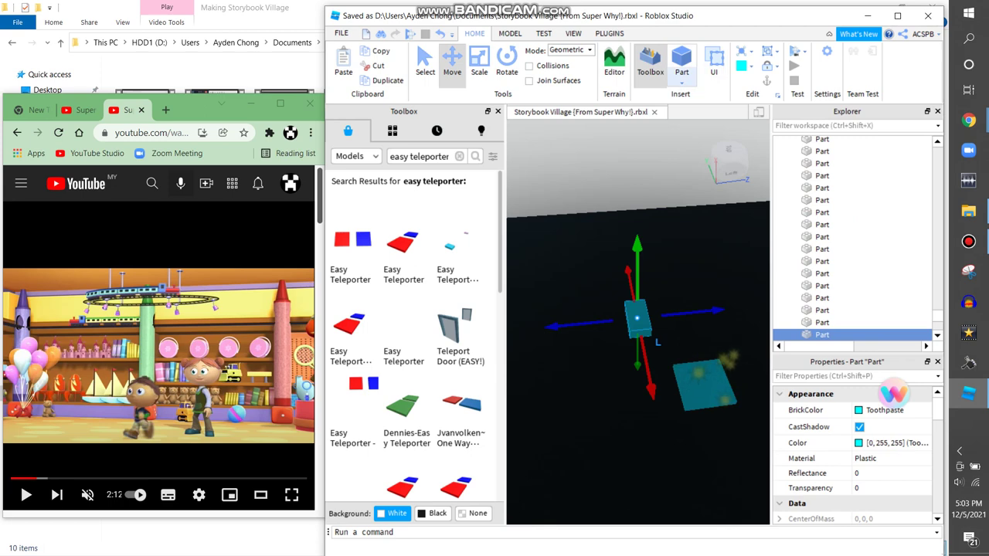
left_click(682, 81)
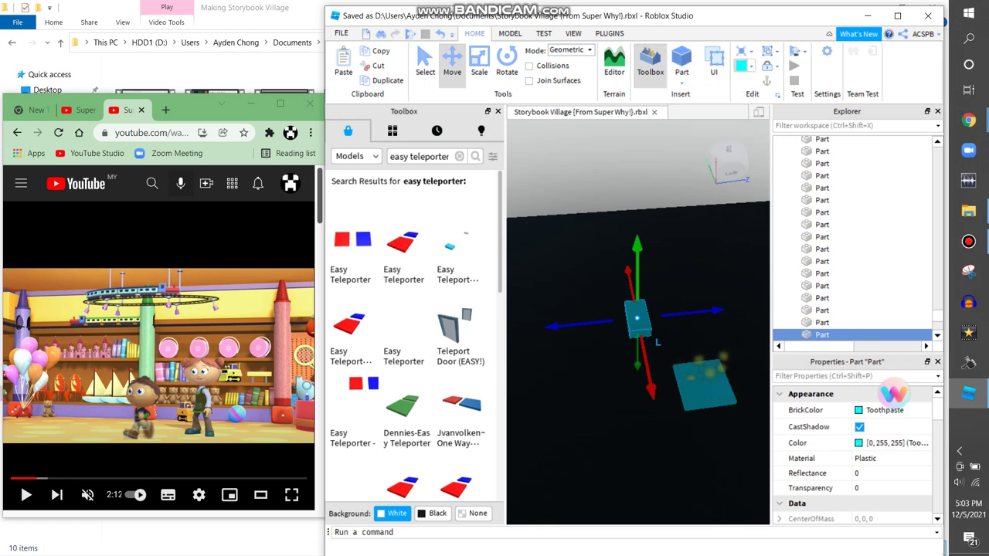
left_click(750, 66)
left_click(744, 226)
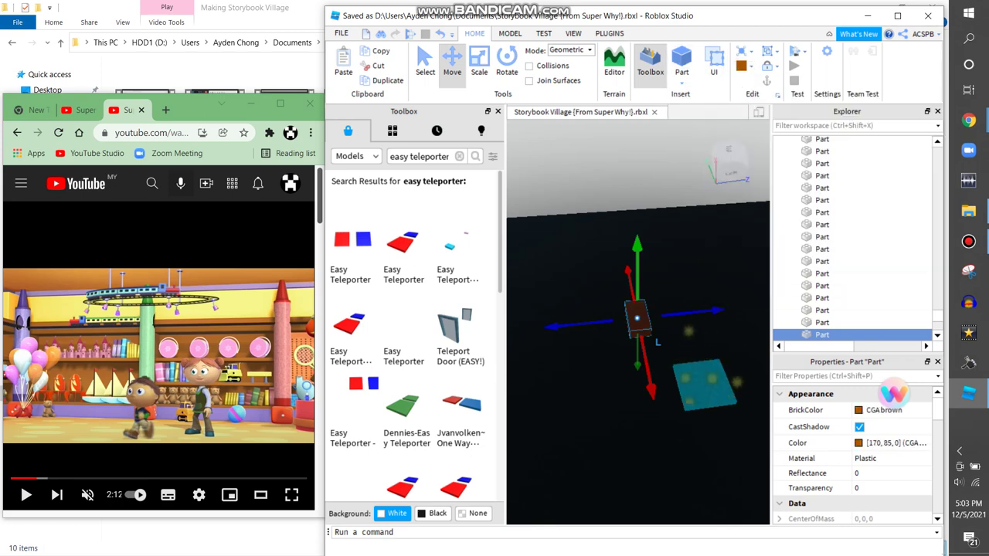
Scale the new part into a large flat floor slab and recolour it Daisy orange.
key("ctrl+3")
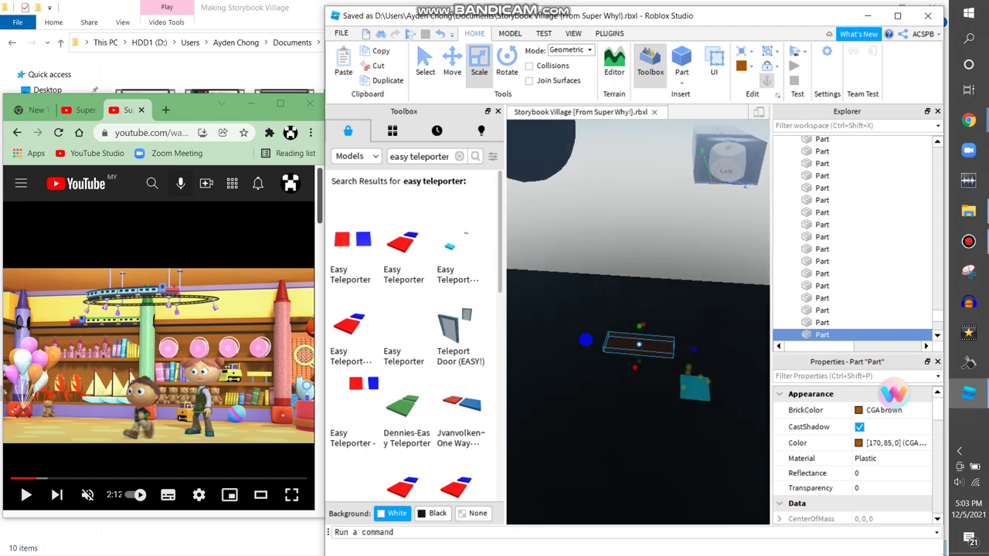
right_click_drag(638, 324, 638, 325)
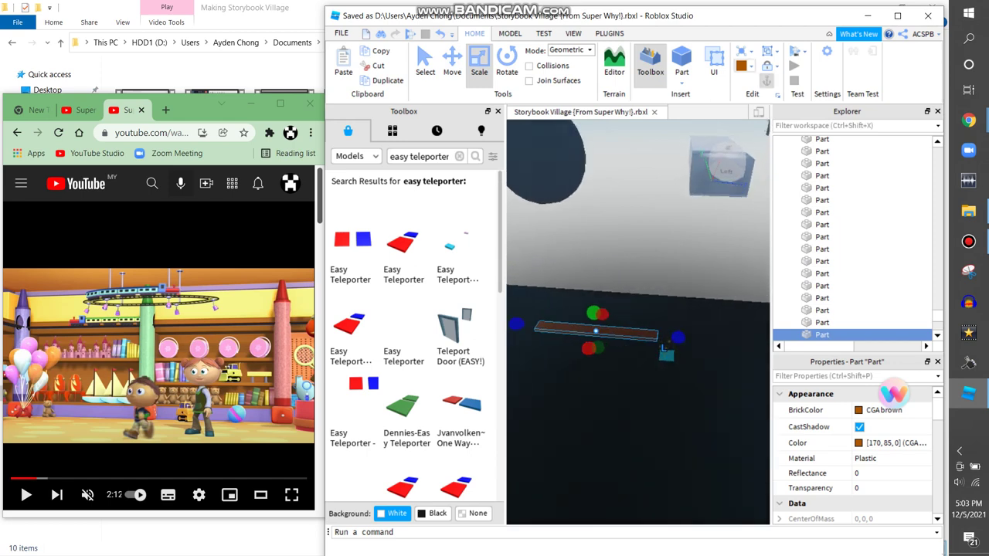
left_click(745, 66)
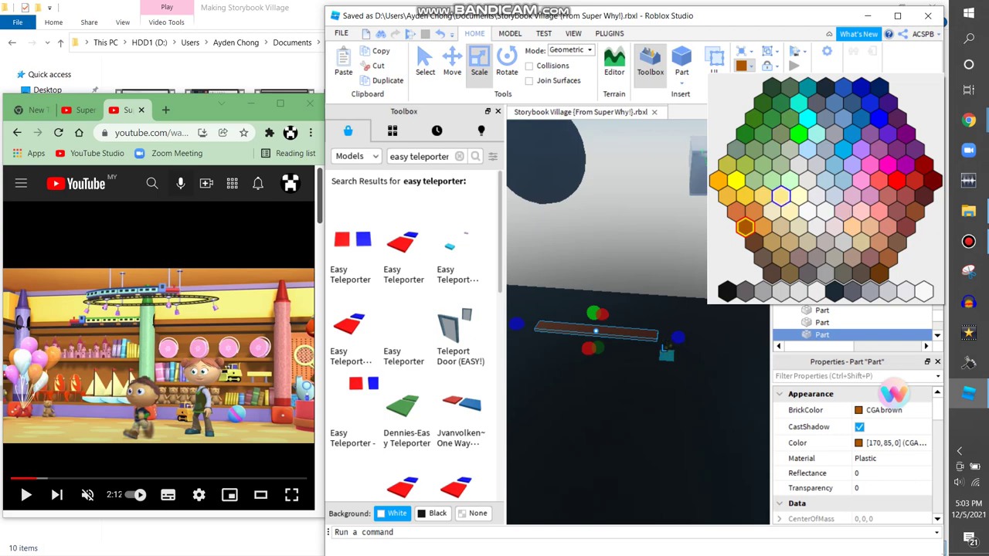
left_click(780, 196)
right_click_drag(638, 324, 638, 325)
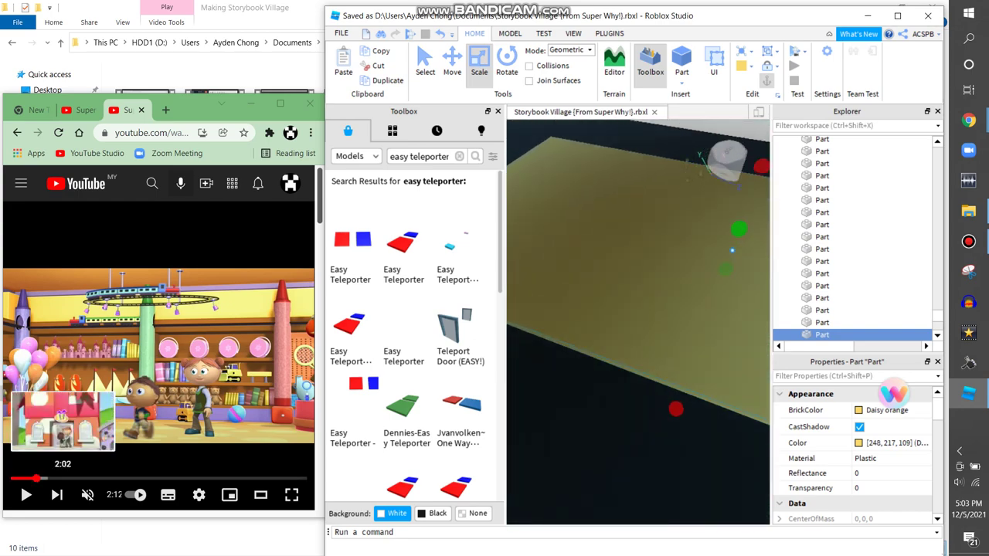
Seek the episode to 2:02 to show the toy store shelves and crayon columns as a reference.
left_click(34, 479)
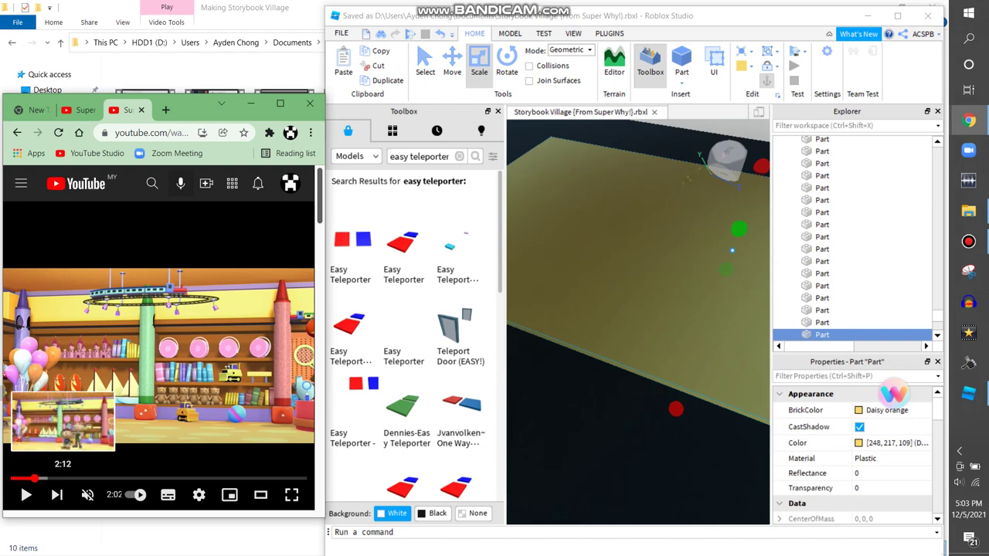
left_click(461, 409)
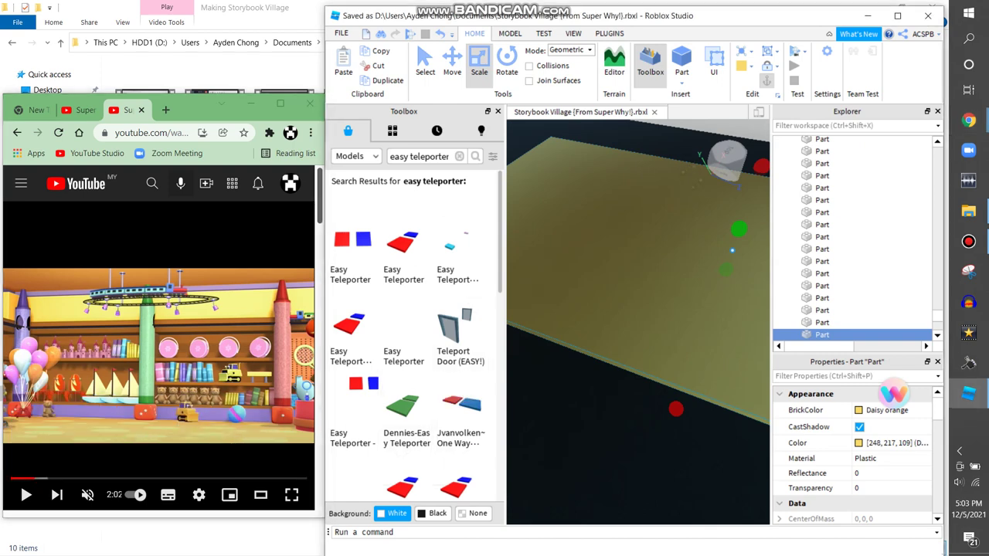
Move the teleporter pad off the orange floor slab onto the dark platform just beyond its edge.
right_click_drag(637, 309, 637, 255)
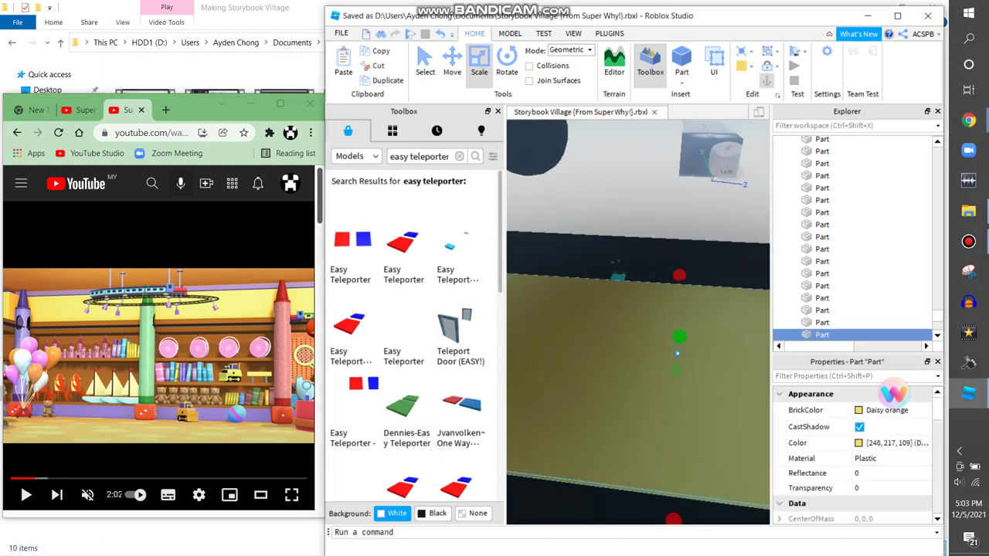
left_click(637, 332)
right_click_drag(637, 332, 607, 383)
left_click_drag(522, 302, 591, 306)
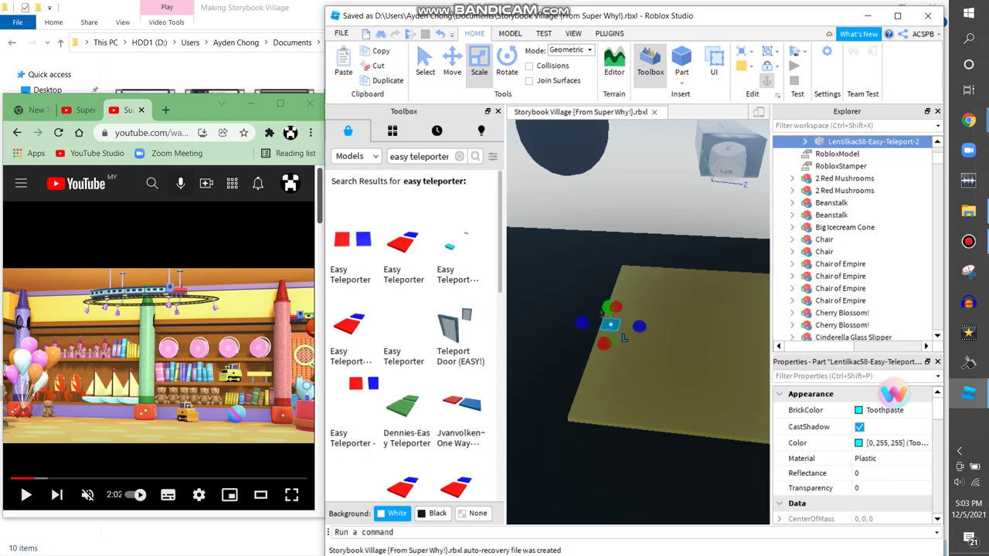
scroll(610, 325, "up", 3)
key("ctrl+2")
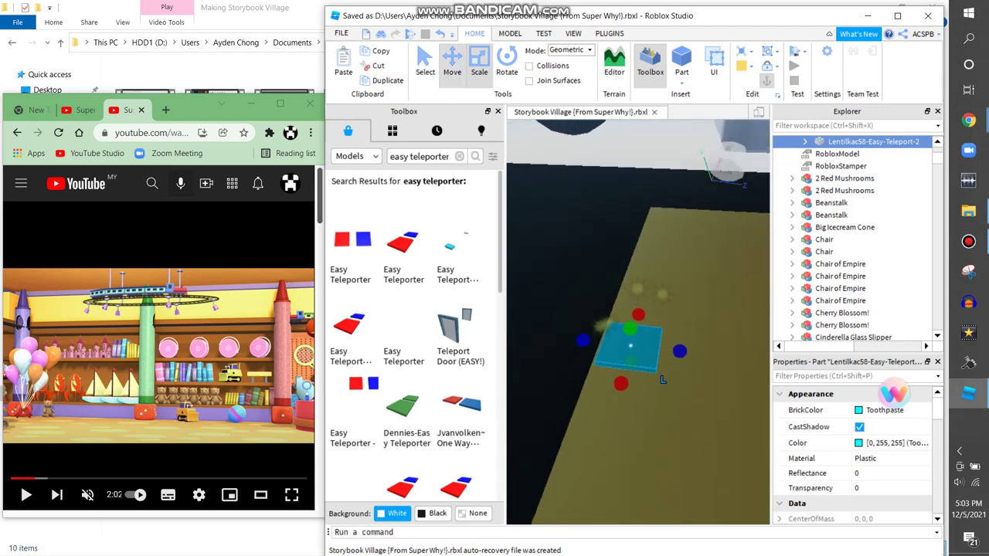
key("ctrl+2")
right_click_drag(618, 324, 568, 340)
Search the model library for "door" and place the Working Door on the floor's edge, in front of the teleporter pad.
left_click(459, 156)
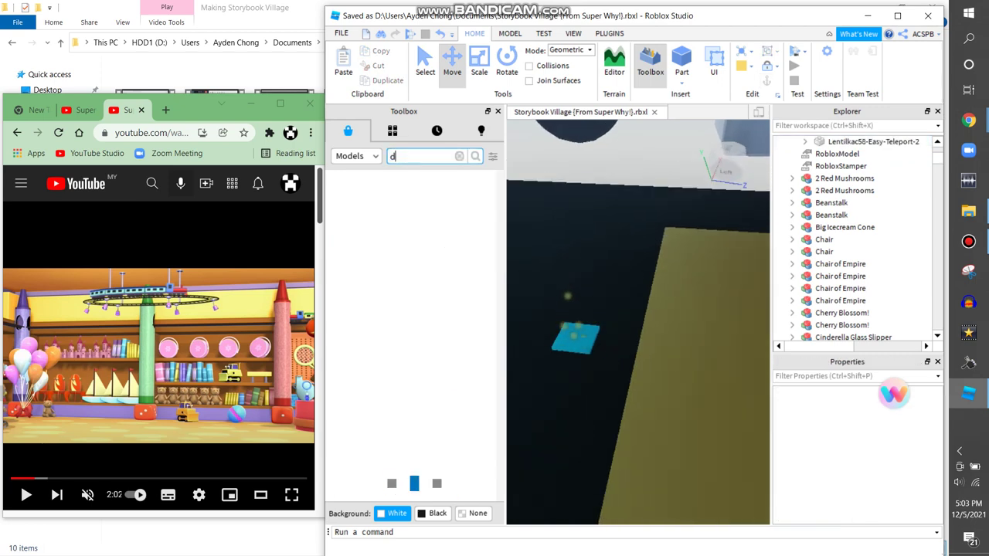
right_click_drag(567, 340, 567, 299)
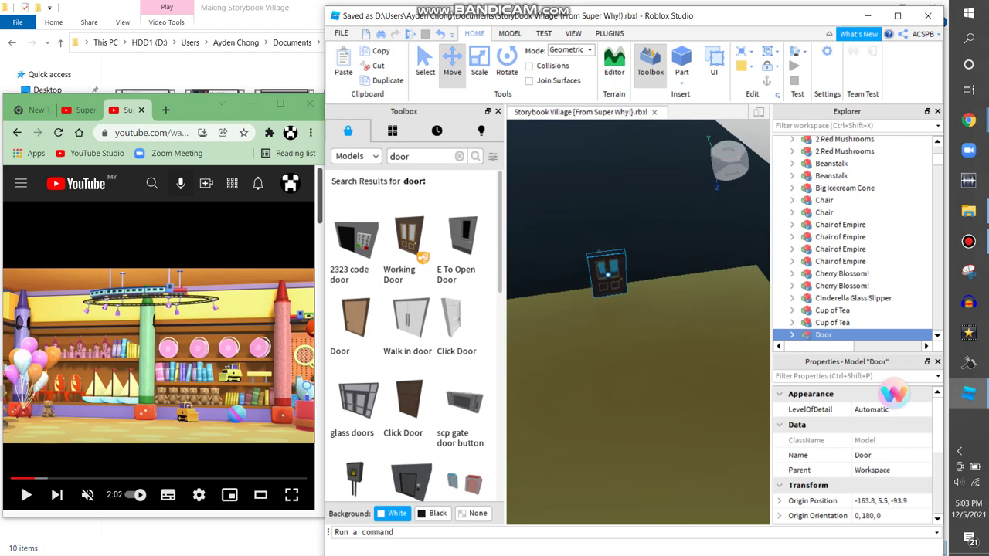
key("f")
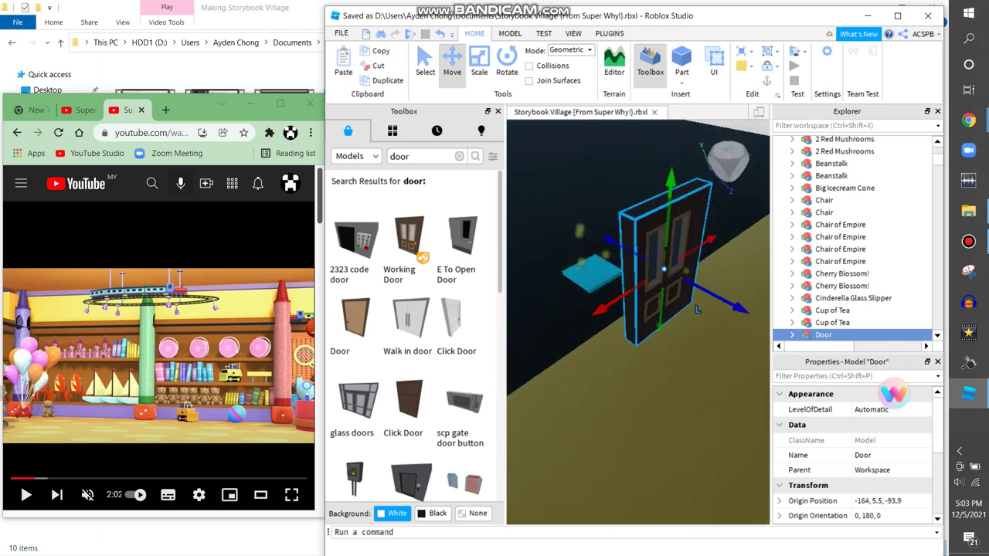
right_click_drag(567, 299, 525, 309)
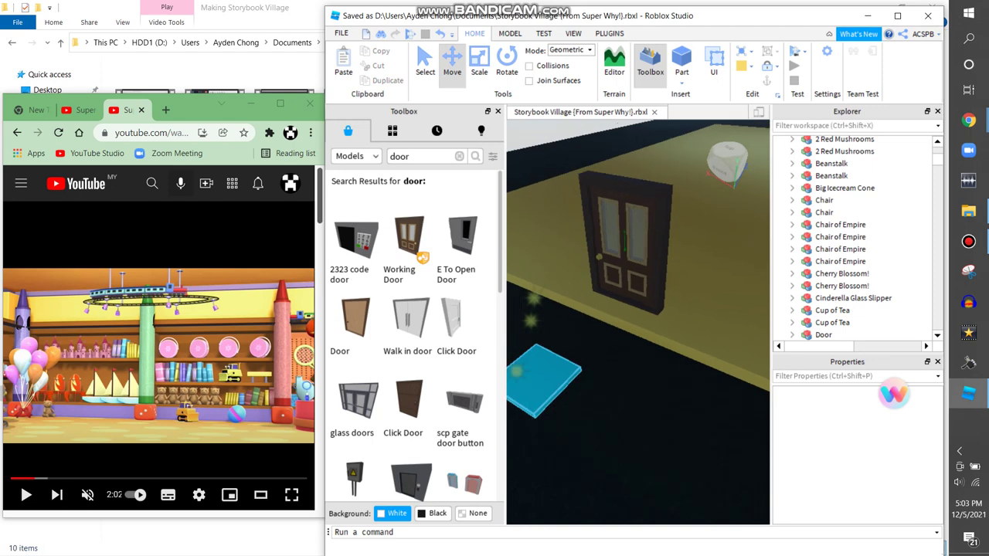
left_click(575, 355)
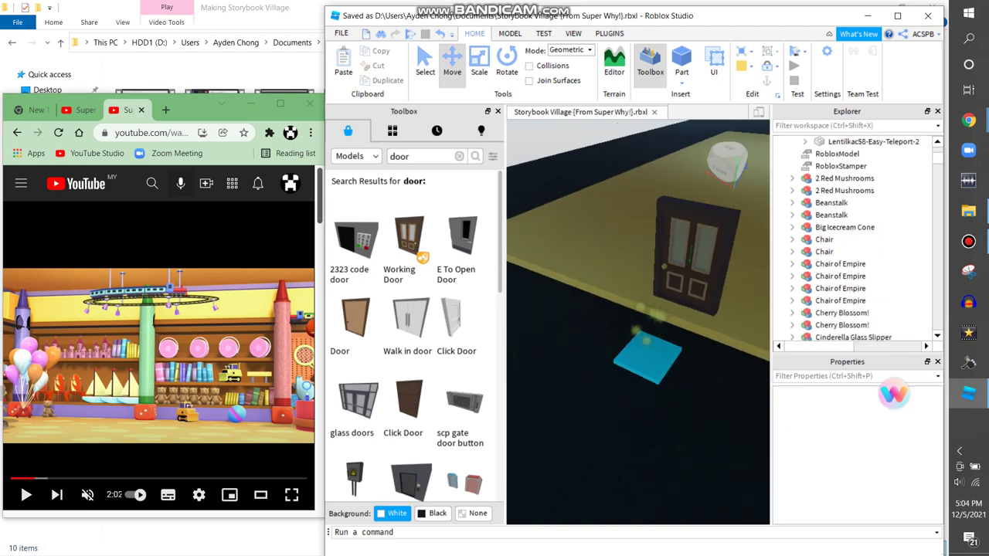
Insert a block part behind the teleporter pad and scale it into a tall Daisy orange wall.
left_click(681, 58)
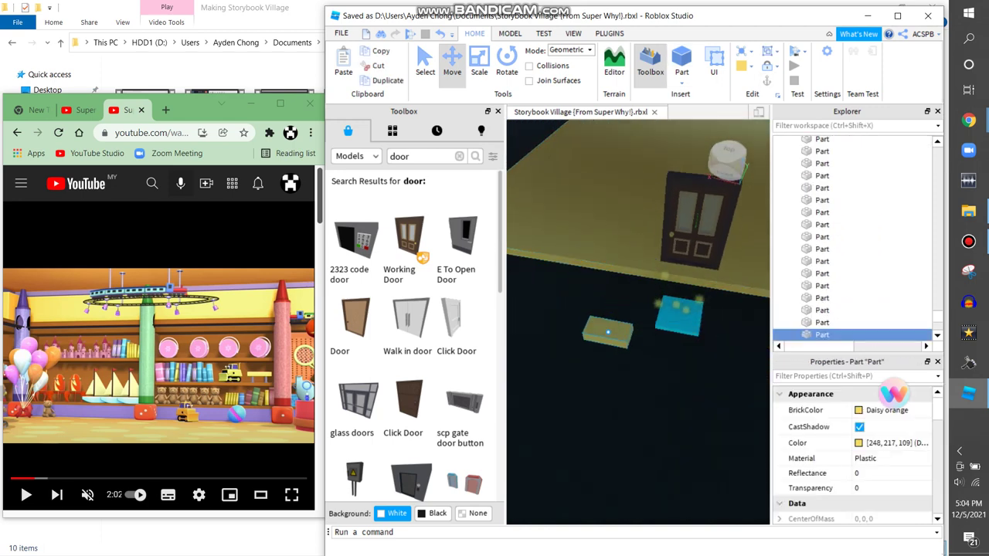
scroll(610, 340, "down", 2)
key("ctrl+3")
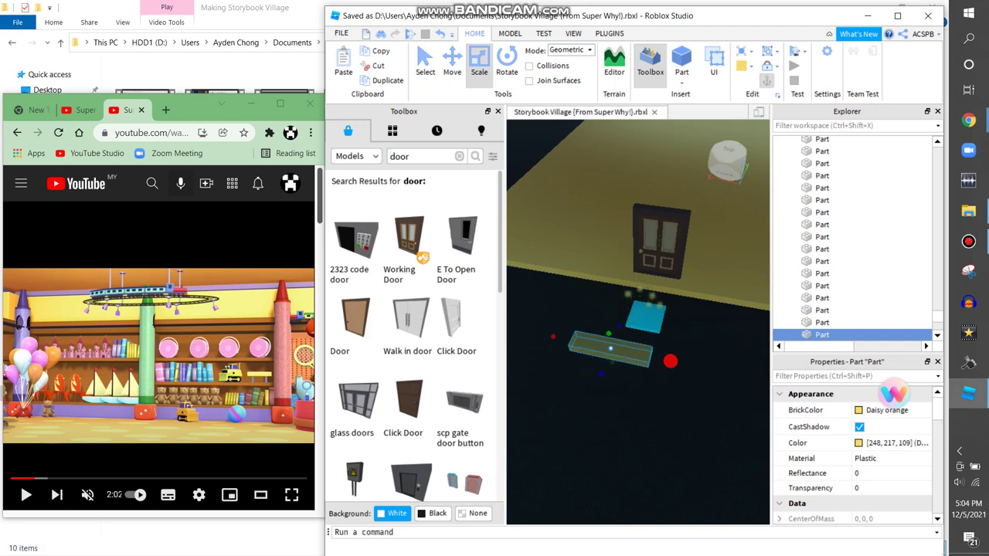
left_click_drag(609, 334, 592, 234)
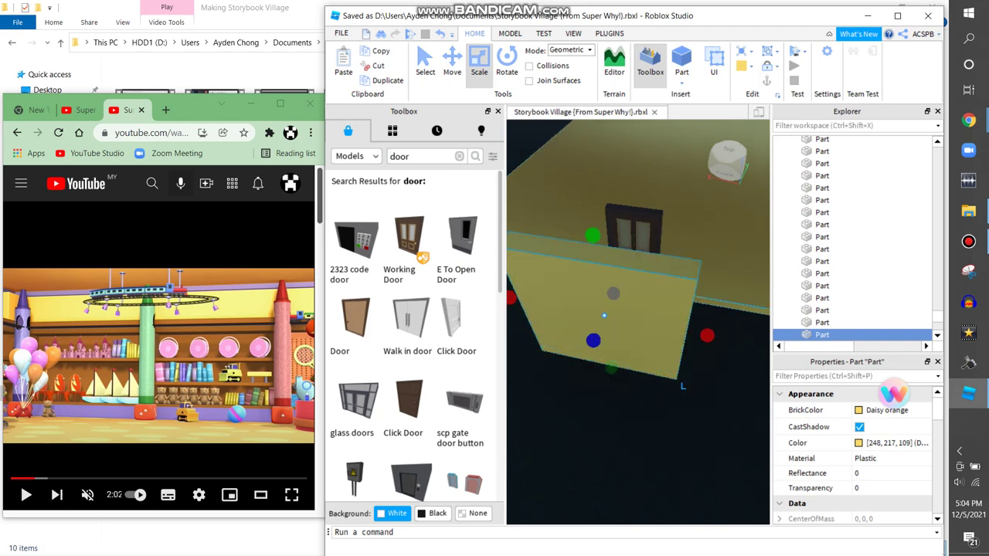
Duplicate the wall and resize the copies into two side walls around the pad and a front strip beside the door.
left_click(822, 322)
left_click(822, 334)
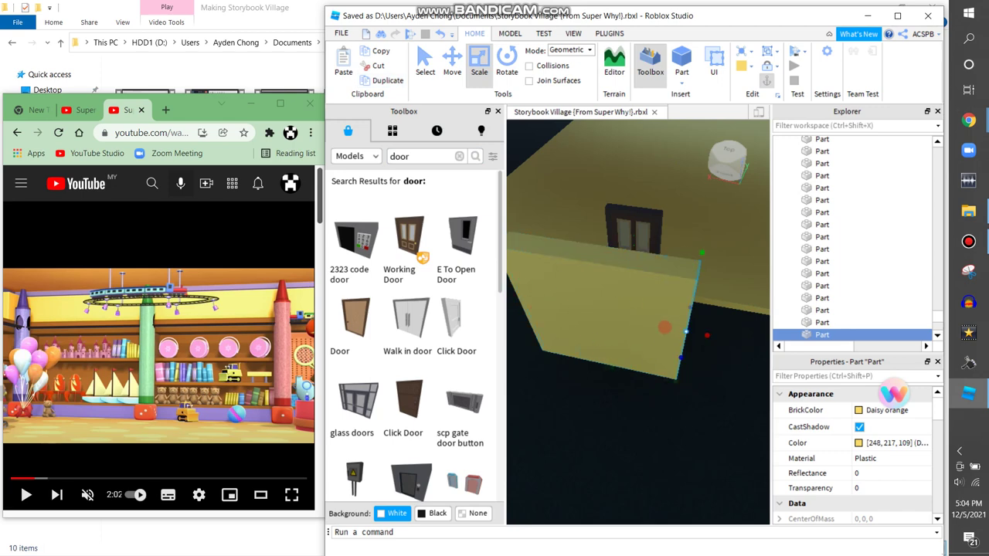
right_click_drag(638, 324, 464, 317)
key("ctrl+3")
right_click_drag(638, 325, 602, 317)
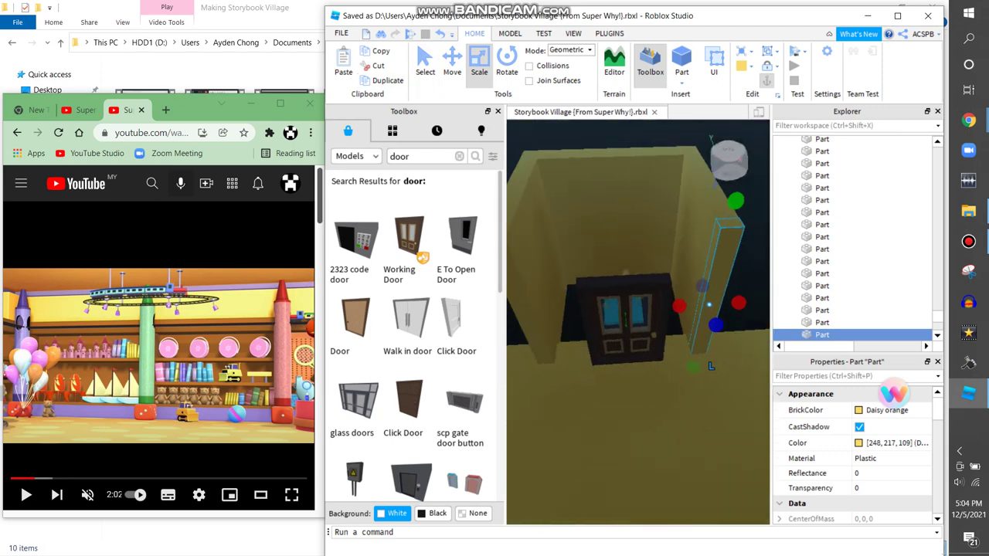
Extend the front wall strip to the door frame and place a duplicate on the door's other side.
left_click_drag(678, 307, 656, 309)
key("ctrl+d")
key("ctrl+2")
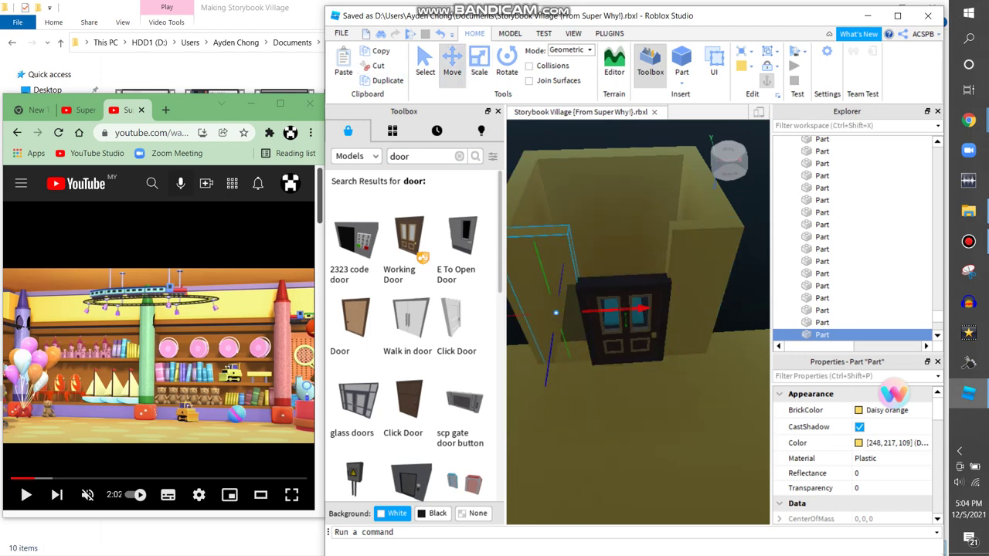
Scale a wall piece into a panel spanning the front of the booth above the door.
key("ctrl+3")
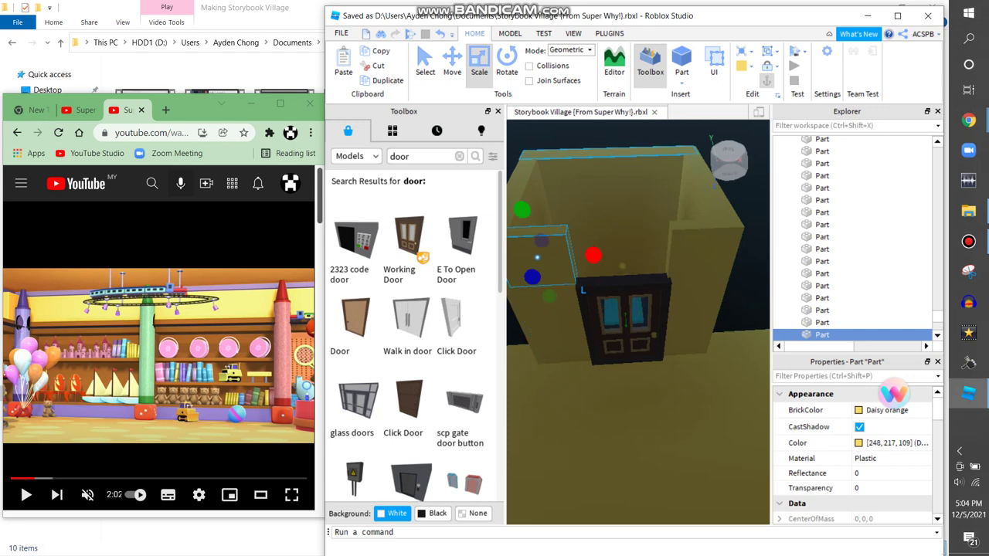
right_click_drag(638, 324, 638, 278)
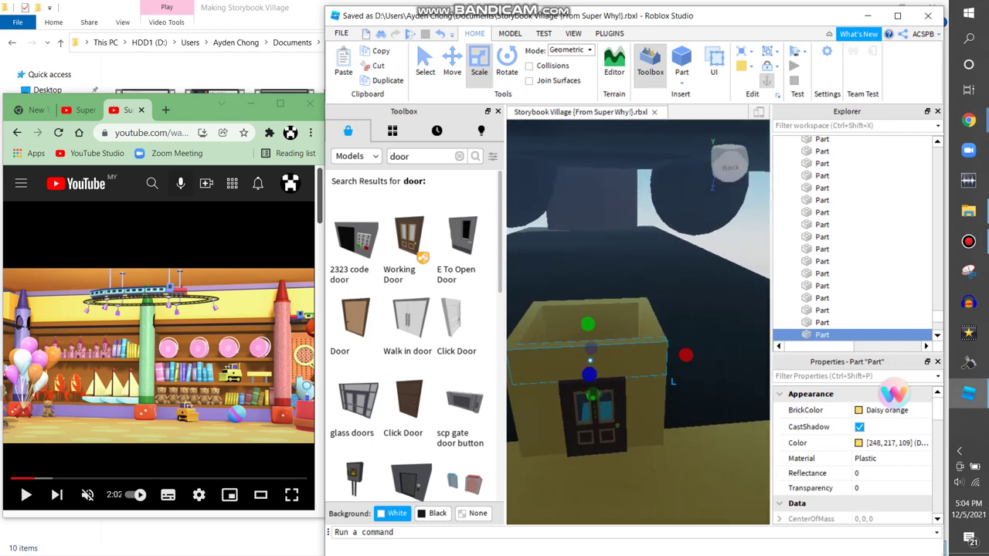
left_click(638, 278)
scroll(638, 292, "up", 5)
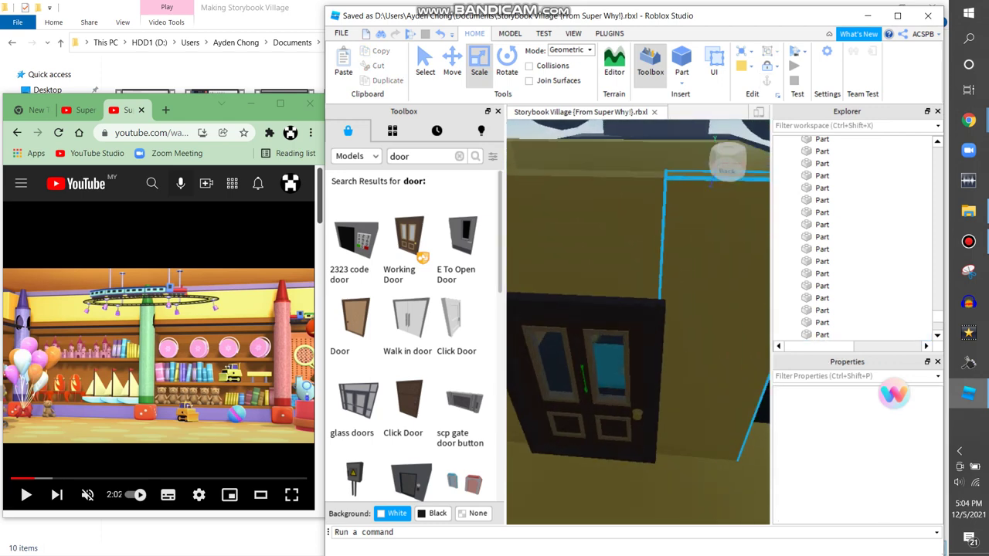
scroll(638, 322, "down", 5)
Insert a block part on the floor's edge beside the door booth and colour it Alder.
right_click_drag(638, 278, 679, 324)
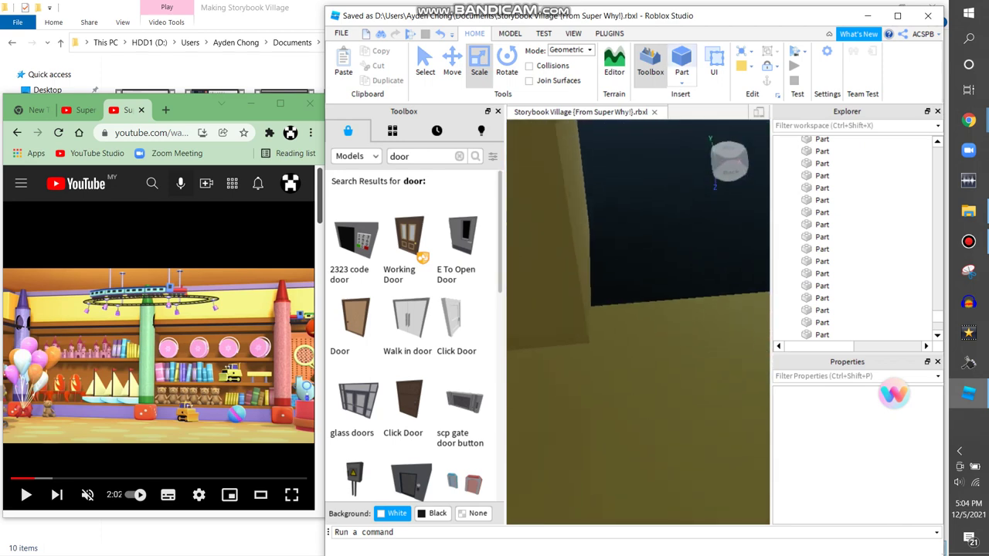
left_click(689, 335)
left_click(751, 66)
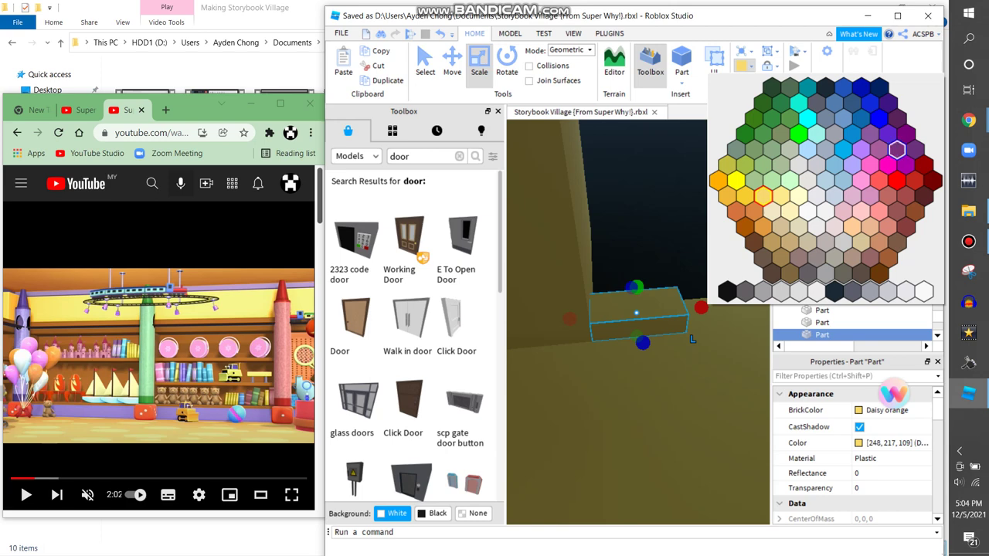
left_click(861, 149)
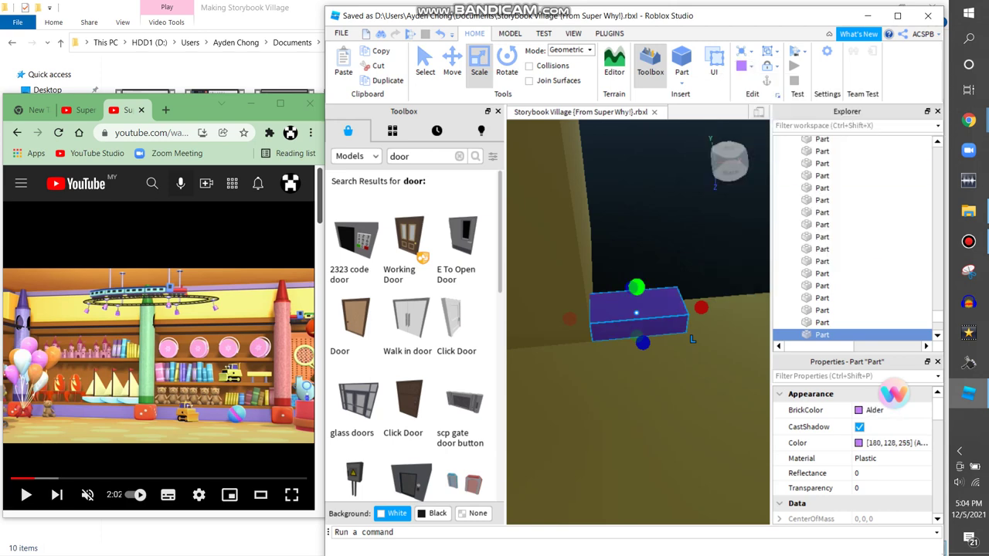
Stretch the Alder part into a low wall from the booth to the floor's corner and run a duplicate along the adjoining edge.
right_click_drag(638, 309, 618, 267)
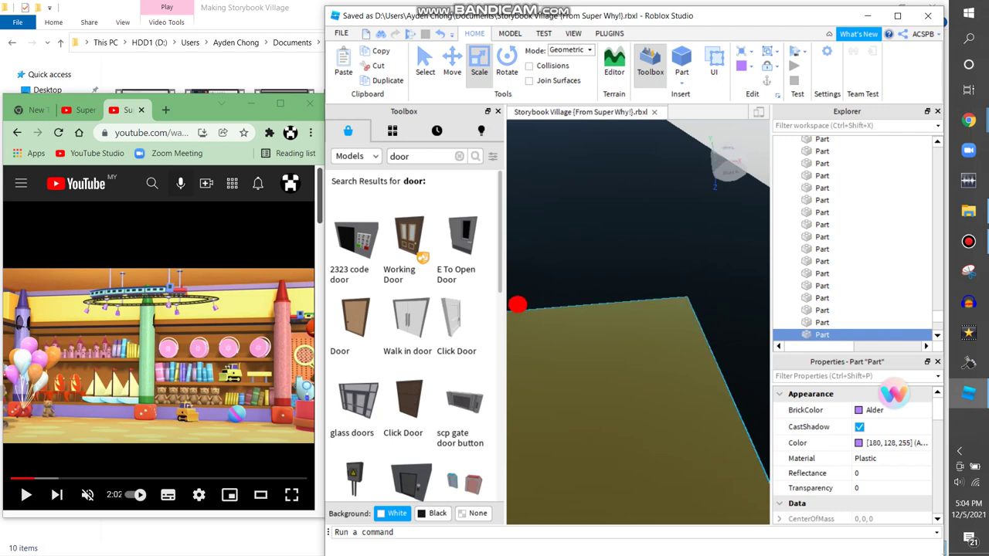
left_click_drag(564, 300, 646, 298)
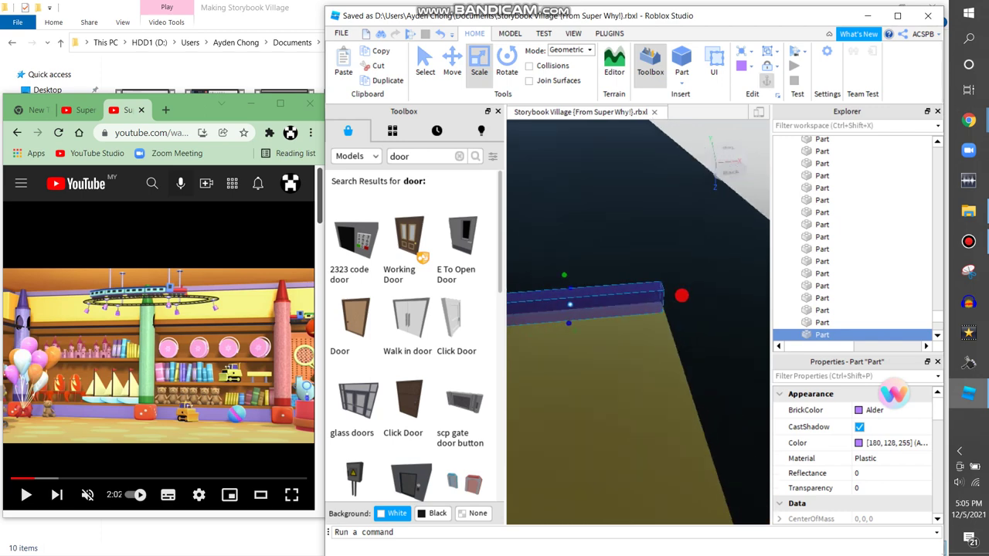
key("a")
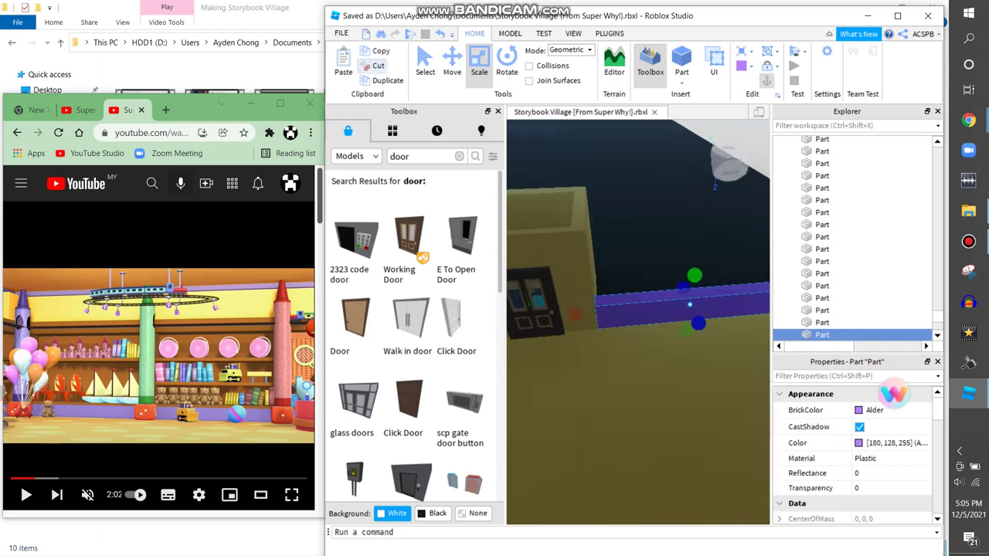
key("d")
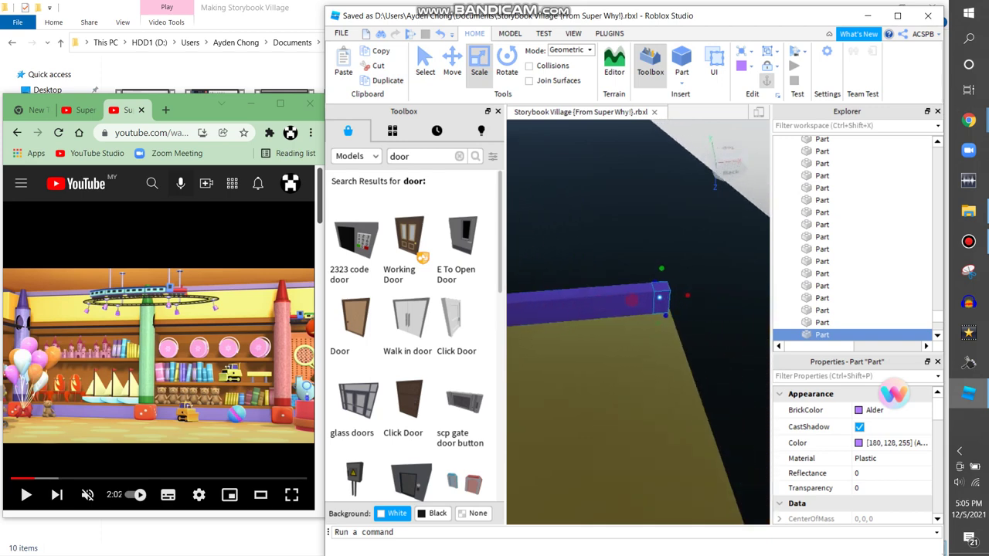
right_click_drag(572, 328, 572, 328)
Duplicate the low purple wall beside the booth and fit the copy along the floor's edge on the booth's other side.
left_click(666, 341)
left_click(666, 341)
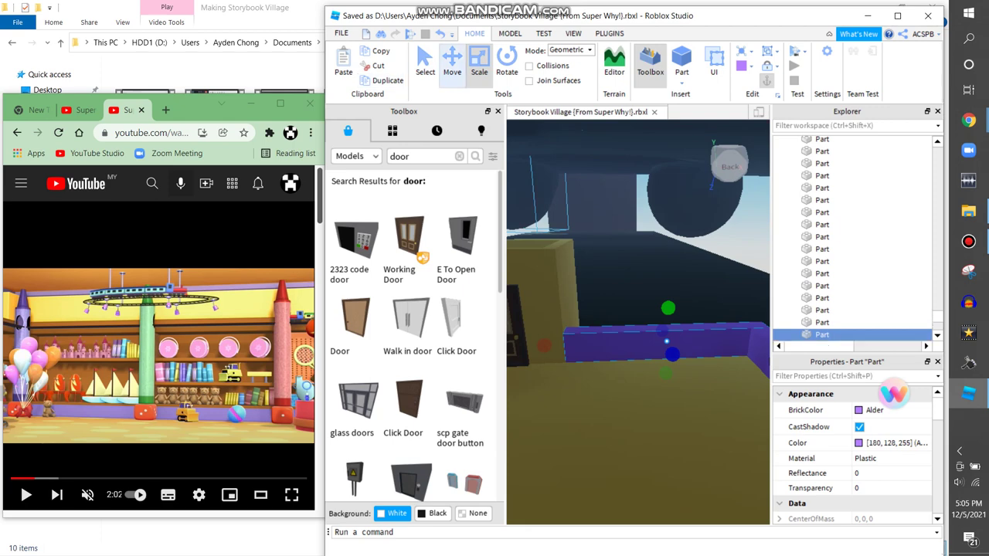
key("ctrl+2")
right_click_drag(666, 340, 666, 341)
left_click(666, 340)
key("ctrl+3")
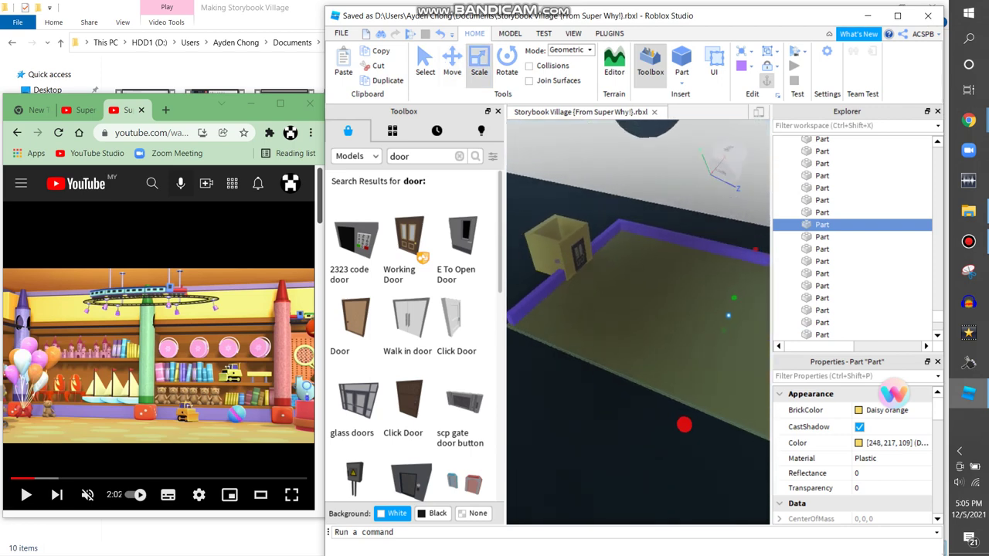
Duplicate the long purple side wall and move the copy to the opposite edge of the floor.
left_click(679, 236)
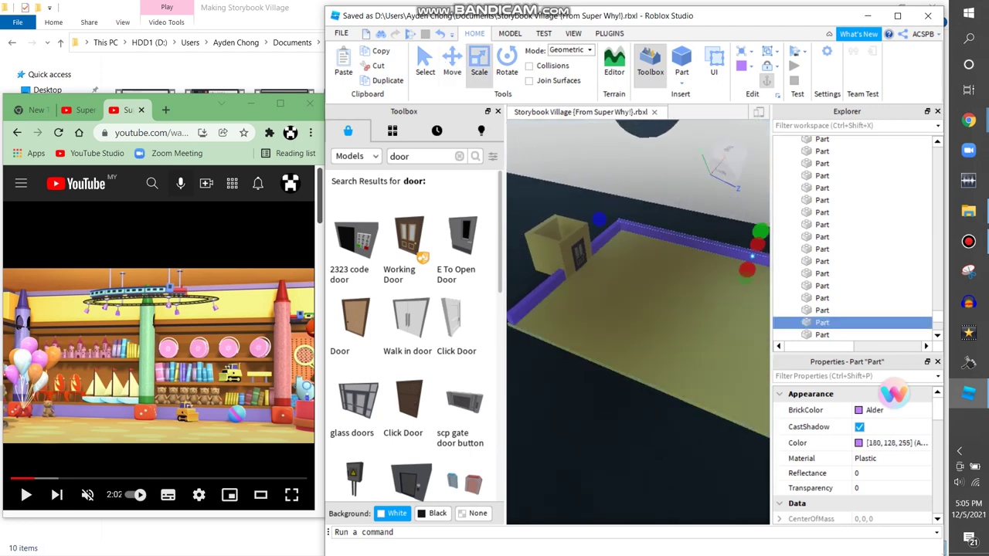
key("ctrl+d")
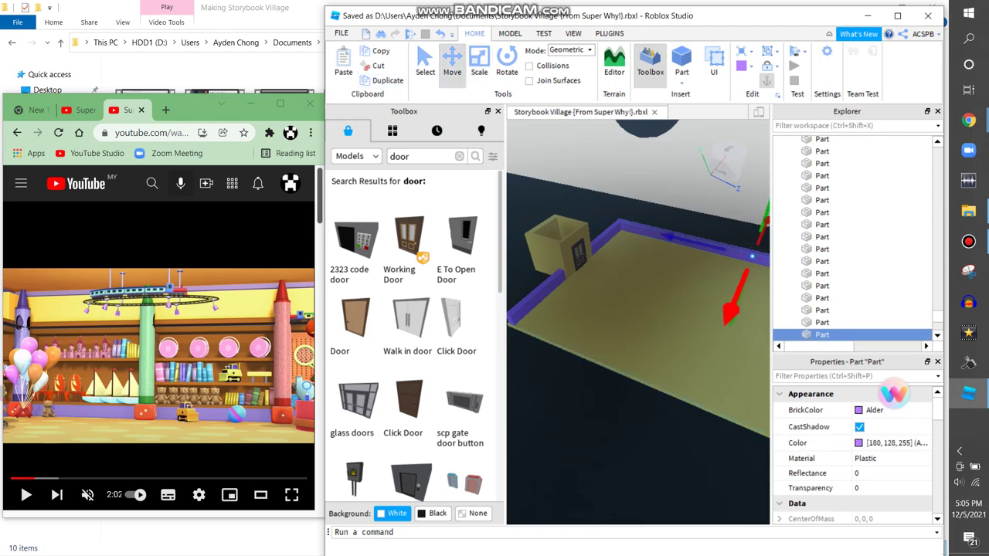
mouse_move(666, 340)
right_mouse_down()
mouse_move(536, 241)
mouse_move(572, 242)
mouse_move(517, 217)
mouse_move(533, 288)
mouse_move(692, 370)
mouse_move(602, 288)
mouse_move(637, 360)
mouse_move(610, 309)
mouse_move(634, 278)
right_mouse_up()
left_click(664, 333)
left_click(679, 232)
Duplicate the four low purple walls together and give the copies the colour Reddish brown and the material Wood.
right_click_drag(680, 231, 578, 282)
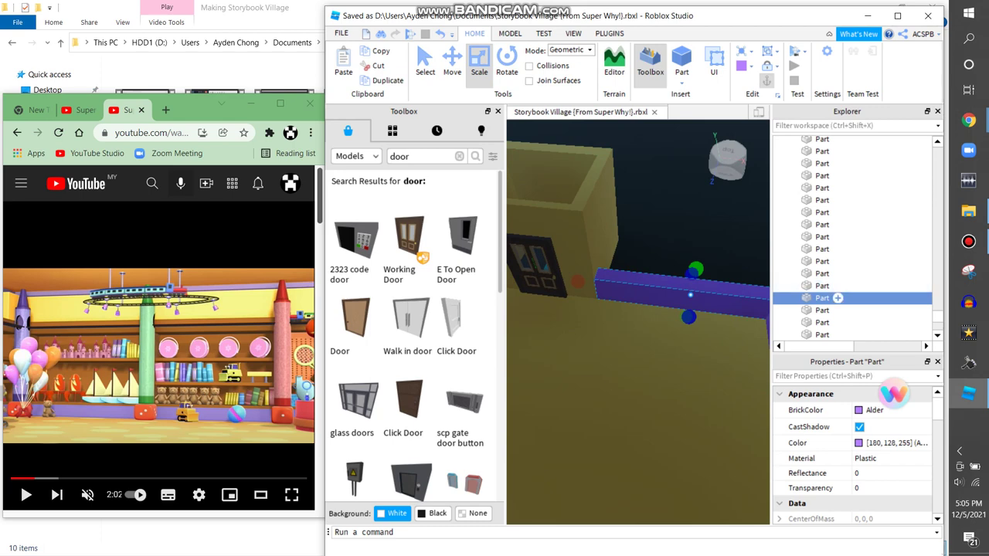
left_click(837, 322, "shift")
right_click_drag(633, 371, 669, 363)
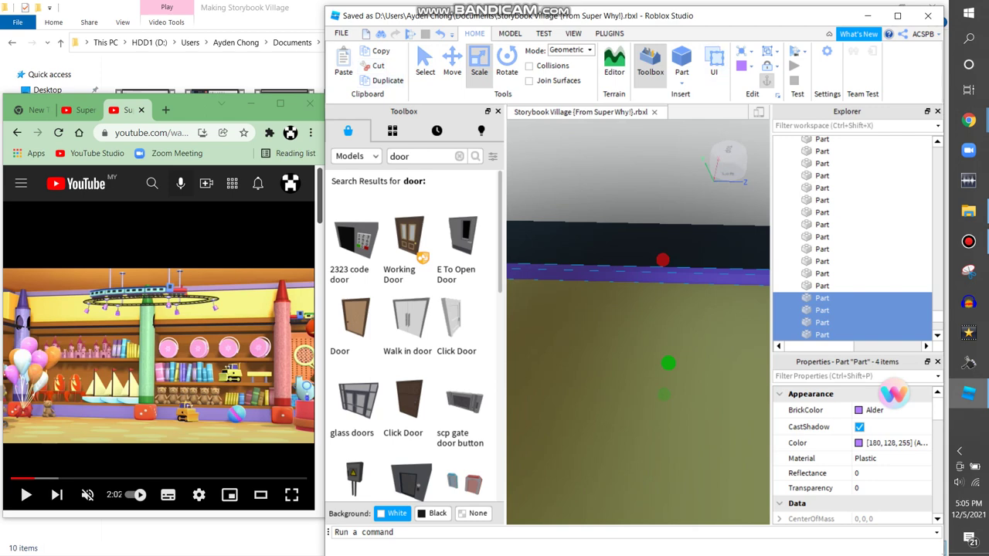
left_click(746, 65)
left_click(762, 226)
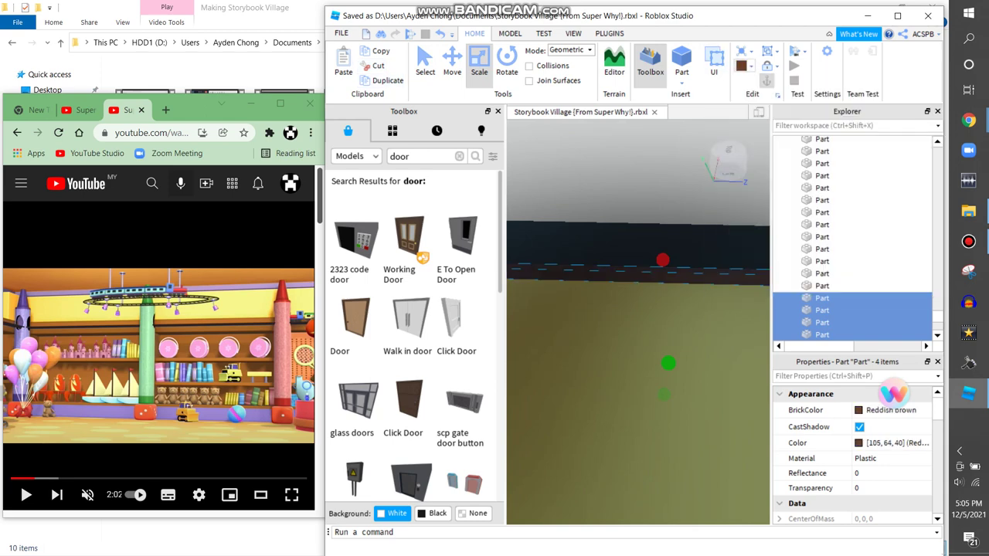
left_click(743, 51)
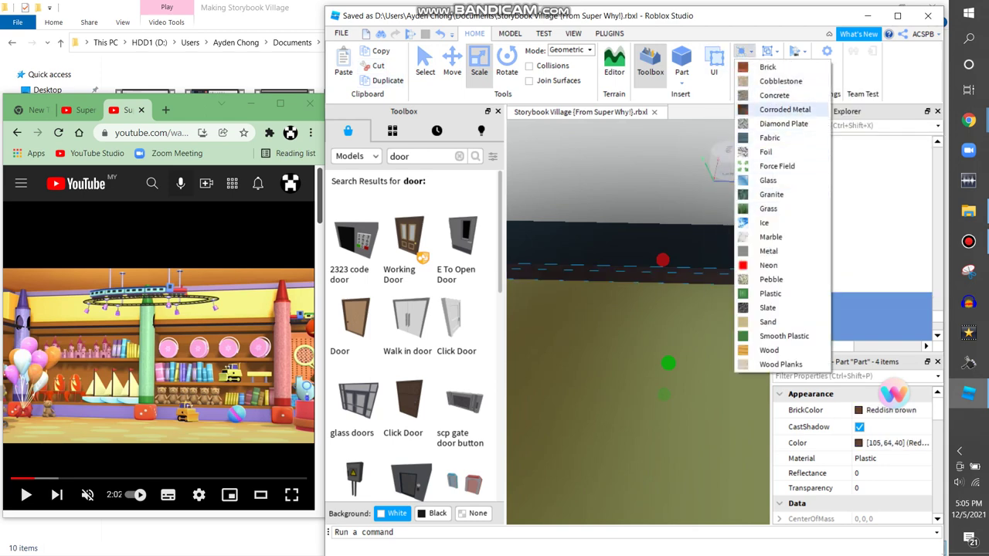
left_click(769, 350)
Move the four Reddish brown wood walls up so they sit on top of the purple walls around the floor.
right_click_drag(657, 347, 590, 339)
key("ctrl+2")
key("f")
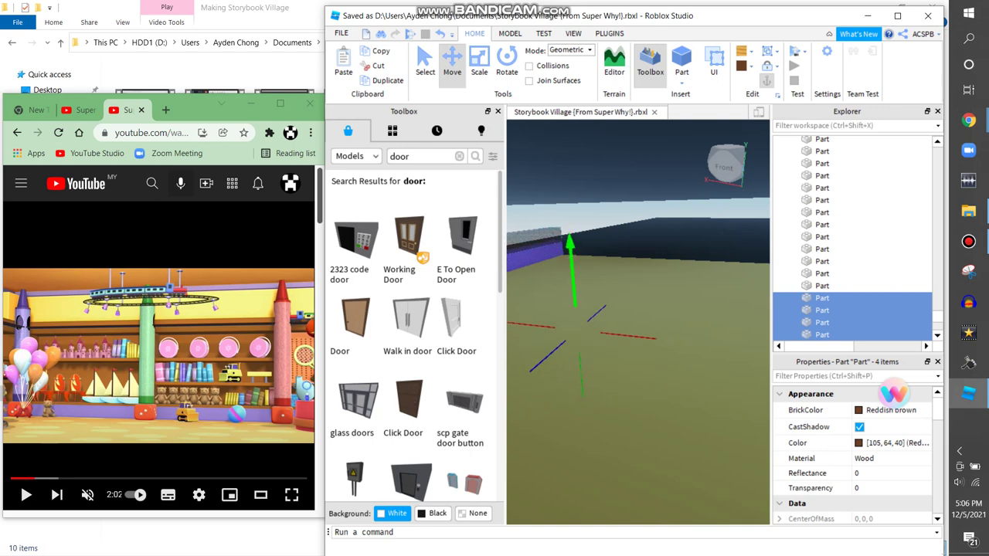
right_click_drag(638, 325, 510, 305)
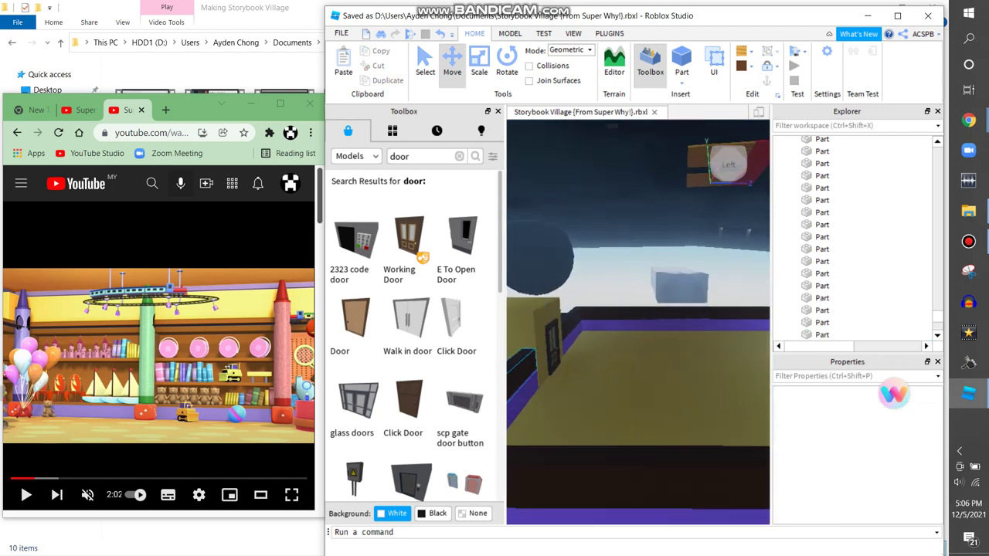
Stretch the brown wood wall beside the booth upwards to about the booth's height.
left_click(522, 357)
key("ctrl+3")
left_click_drag(596, 391, 593, 315)
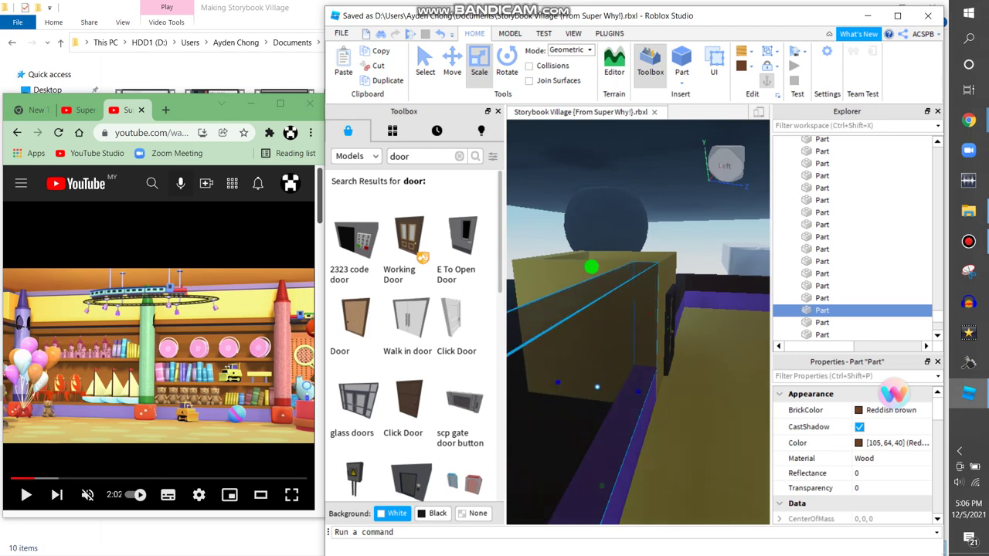
Stretch the other three brown wood walls upwards to match the raised wall beside the booth.
left_click(822, 335)
right_click_drag(638, 325, 638, 324)
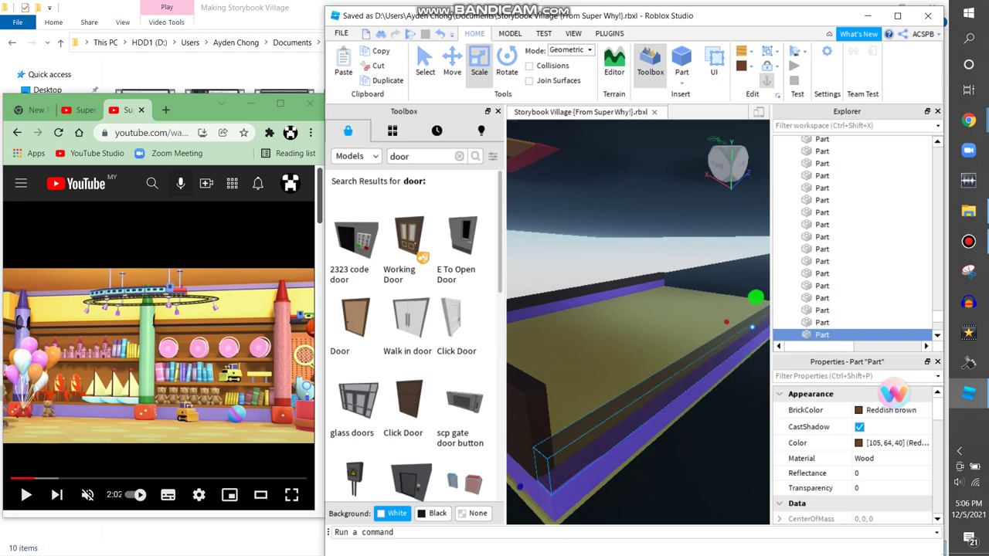
right_click_drag(638, 324, 637, 324)
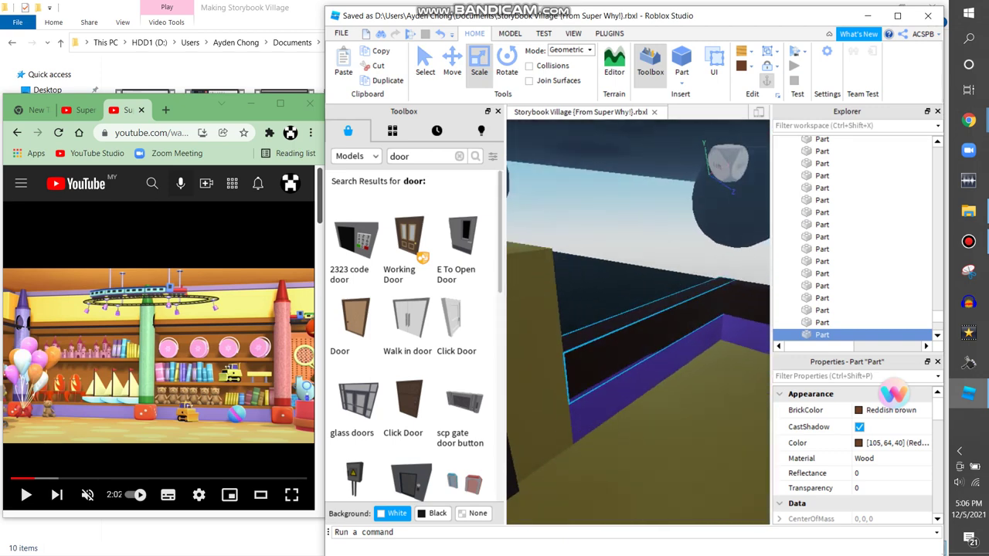
left_click(822, 322)
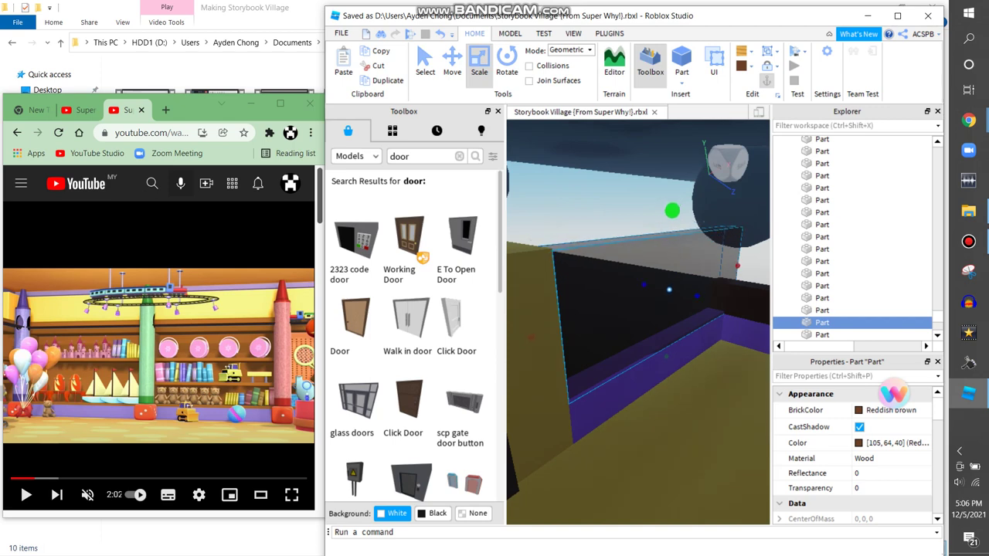
right_click_drag(638, 325, 638, 324)
left_click(822, 298)
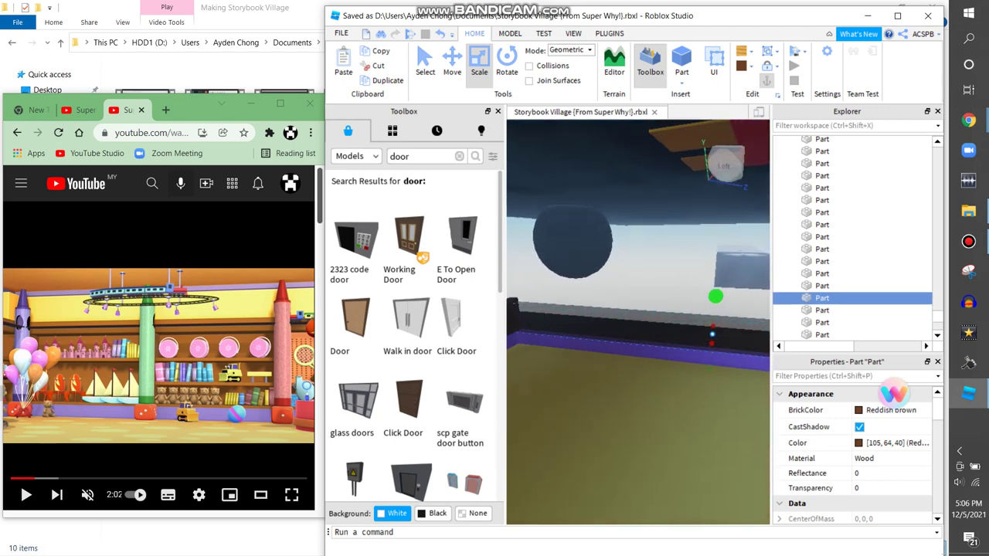
right_click_drag(638, 324, 638, 324)
right_click_drag(641, 485, 641, 485)
left_click(641, 485)
right_click_drag(638, 324, 638, 323)
Search the toolbox meshes for "dice" and insert the spotted dice in the room's corner.
left_click(459, 156)
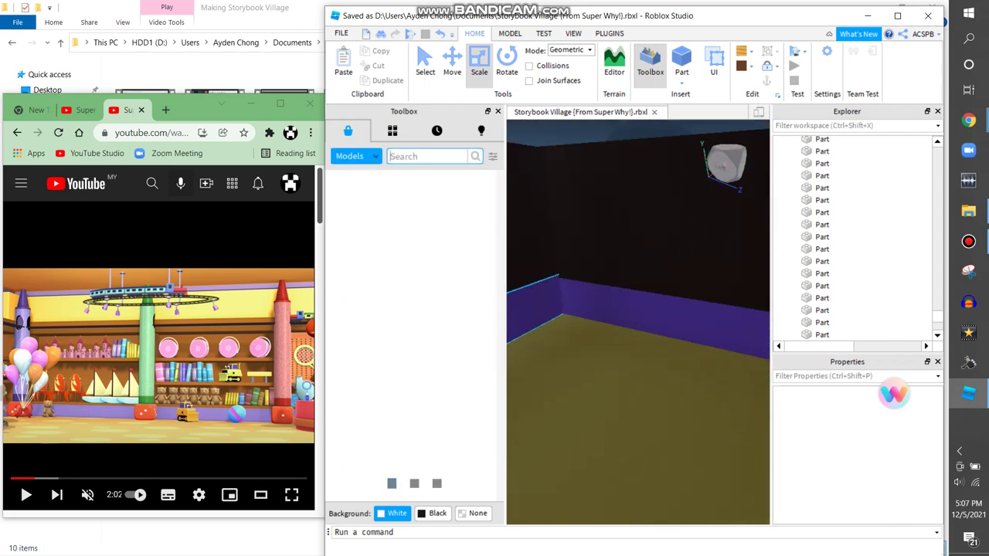
left_click(349, 204)
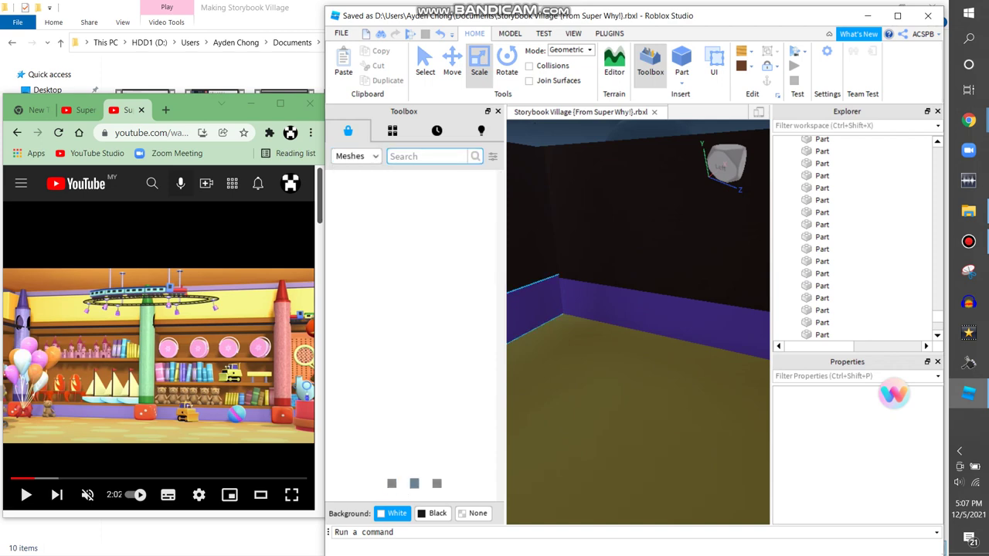
left_click(421, 156)
type("dice")
key("Return")
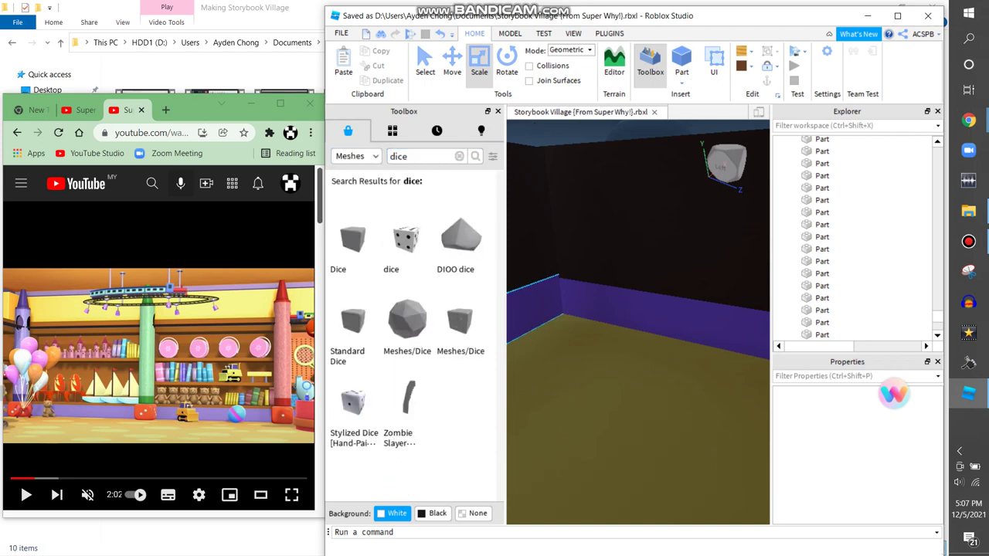
right_click_drag(633, 324, 580, 332)
left_click(406, 239)
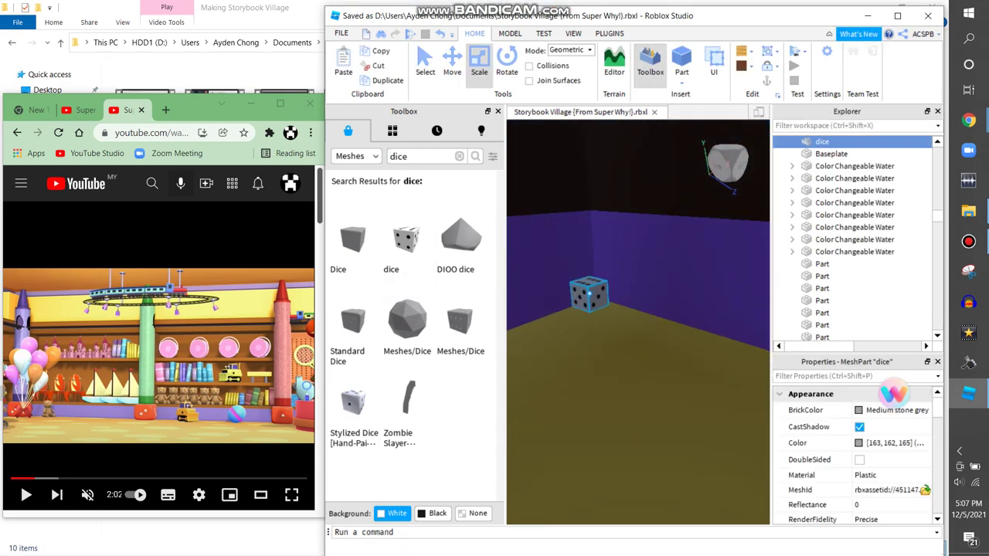
Try to duplicate the small corner dice and move the copy along the wall.
key("f")
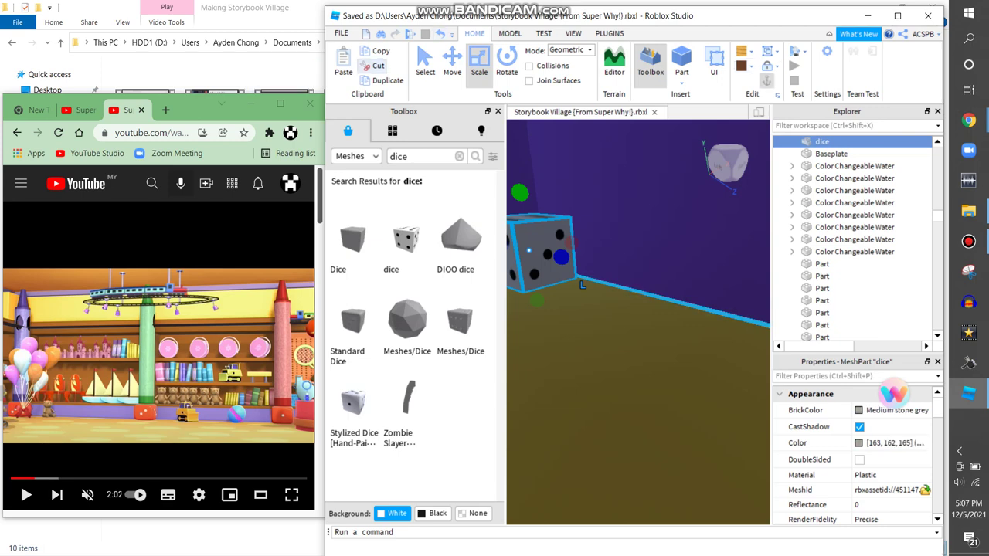
key("ctrl+d")
key("ctrl+2")
scroll(587, 309, "down", 5)
scroll(589, 325, "down", 2)
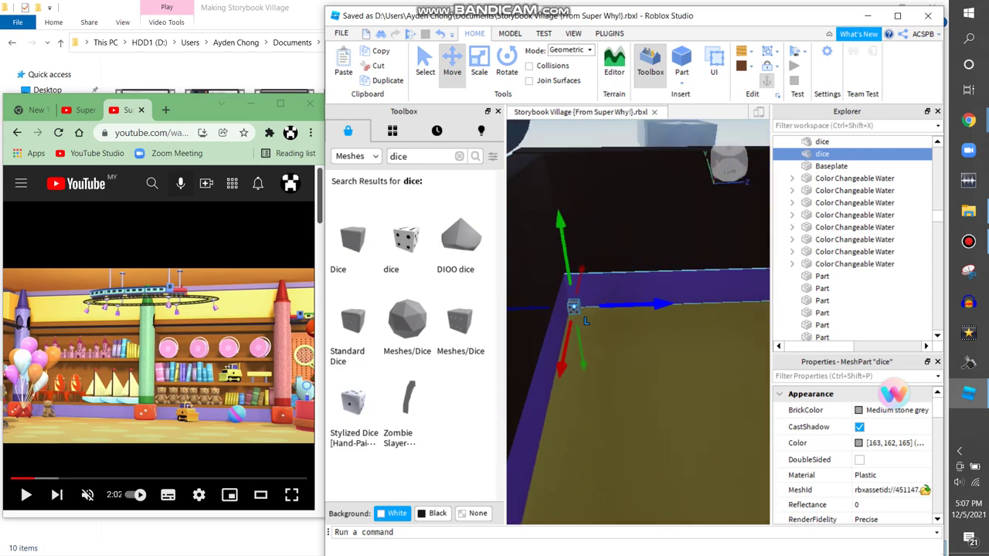
right_click_drag(585, 321, 634, 282)
left_click_drag(665, 265, 701, 299)
right_click_drag(701, 300, 694, 301)
right_click(683, 289)
left_click(718, 78)
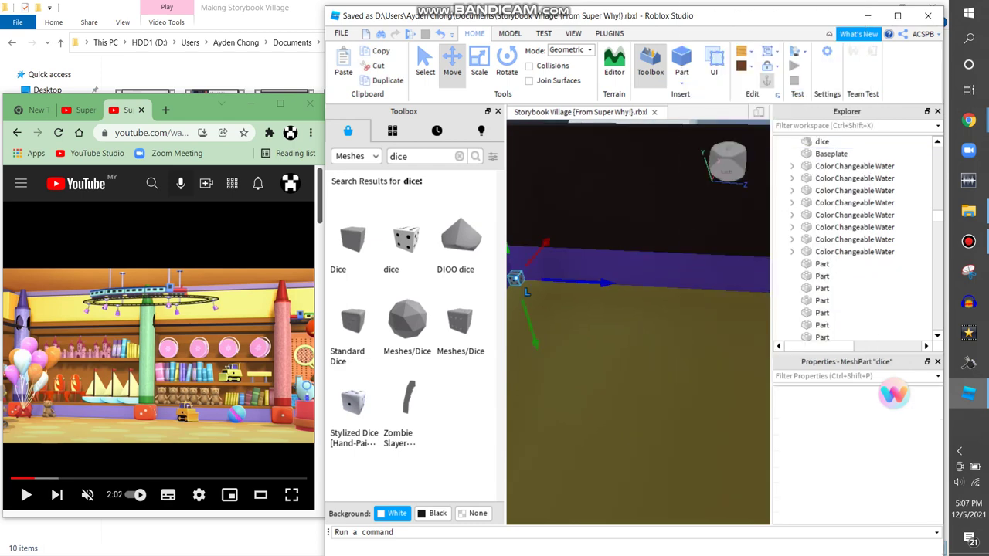
Set the dice's size to 3, 3, 3 and fit it into the corner at position -137.6, 2.5, -92.3.
scroll(858, 456, "down", 5)
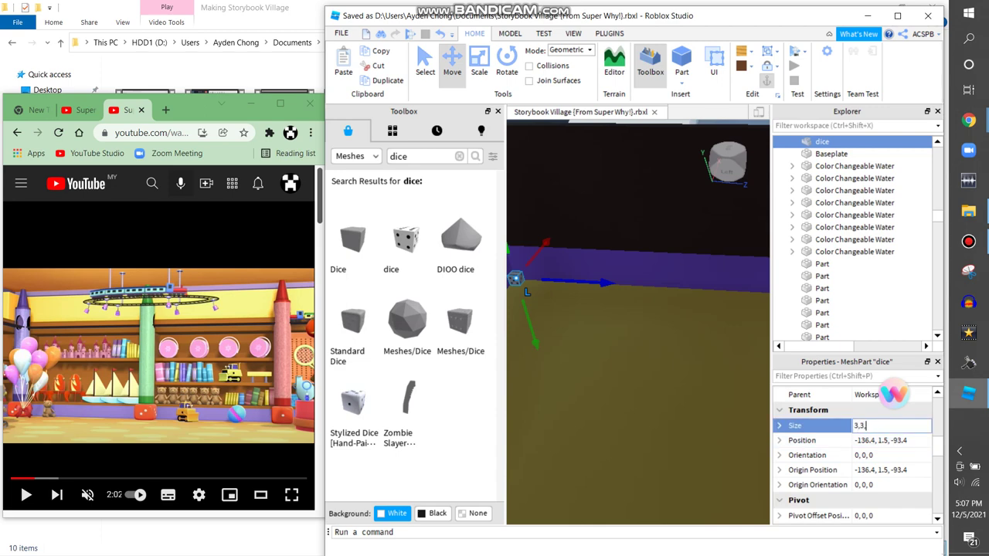
left_click(801, 440)
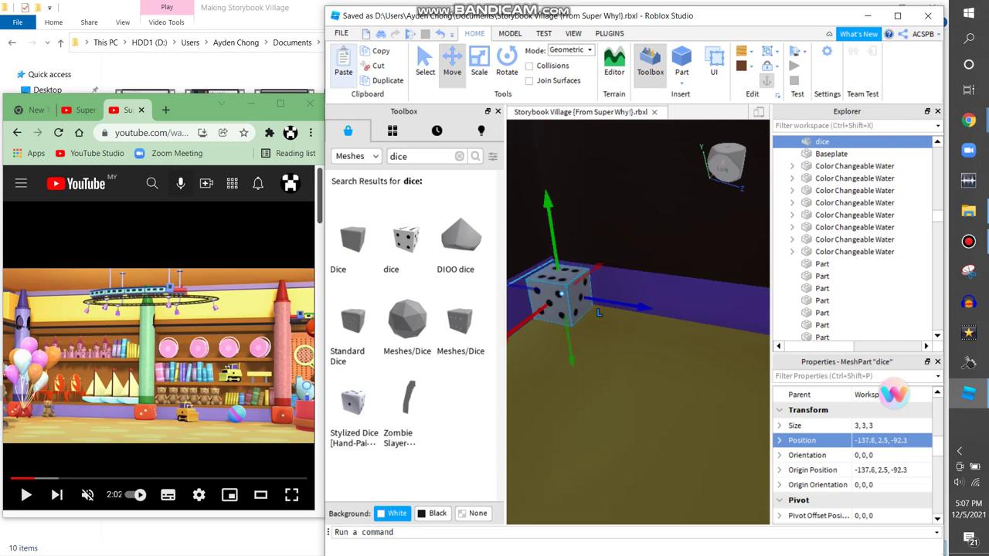
Duplicate the enlarged dice twice and space the copies along the wall at Z positions -72.1 and -49.5.
key("ctrl+d")
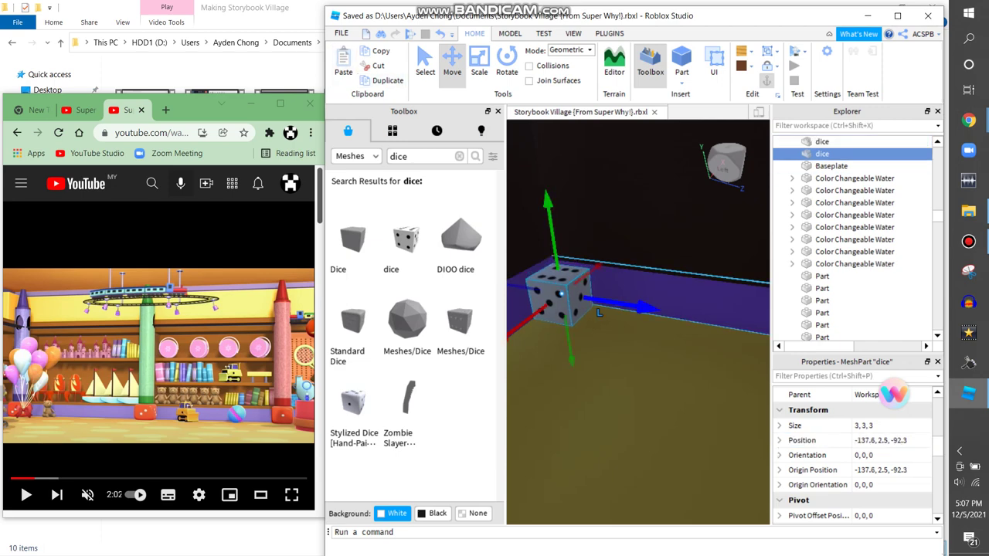
left_click_drag(562, 294, 674, 340)
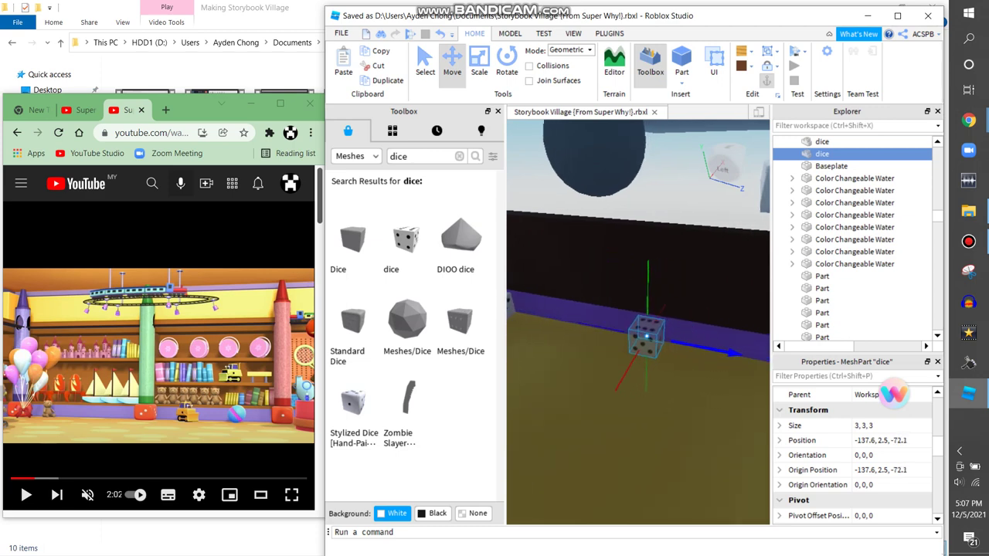
key("ctrl+d")
left_click_drag(583, 337, 655, 366)
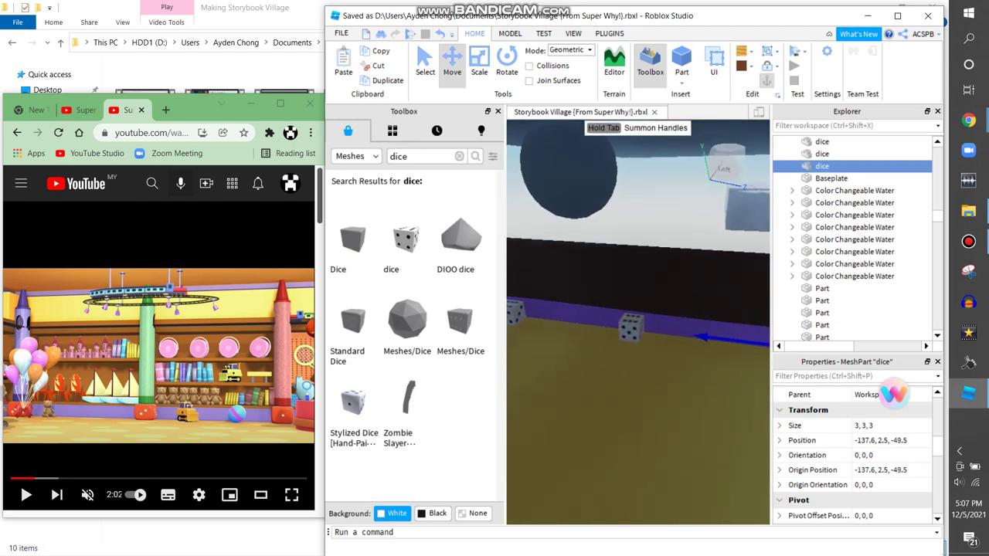
key("ctrl+z")
Duplicate the four brown walls together, colour the copies Cool yellow and stack them on top of the brown walls.
right_click_drag(650, 350, 650, 350)
scroll(837, 251, "down", 5)
scroll(836, 251, "down", 10)
scroll(837, 311, "up", 10)
scroll(836, 311, "down", 5)
left_click_drag(837, 169, 836, 205)
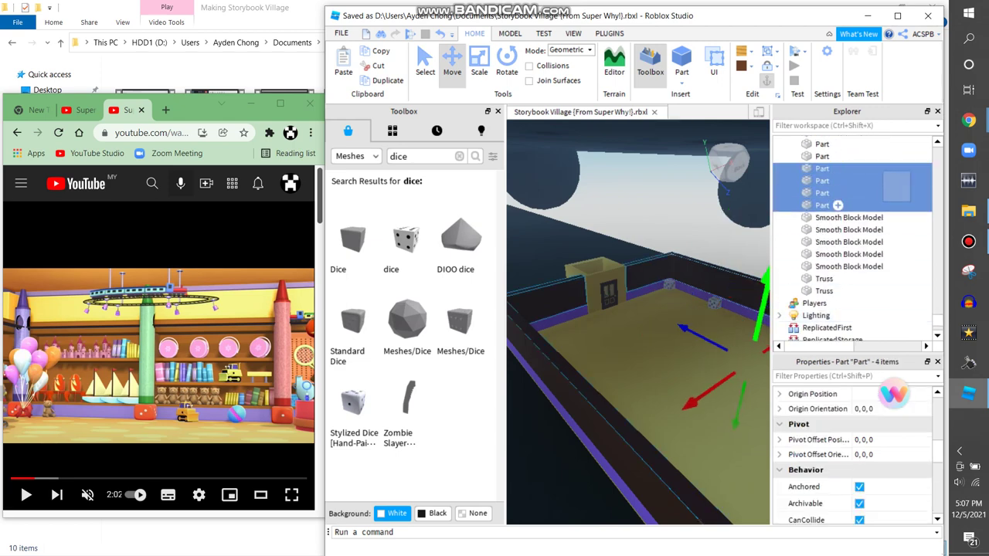
key("f")
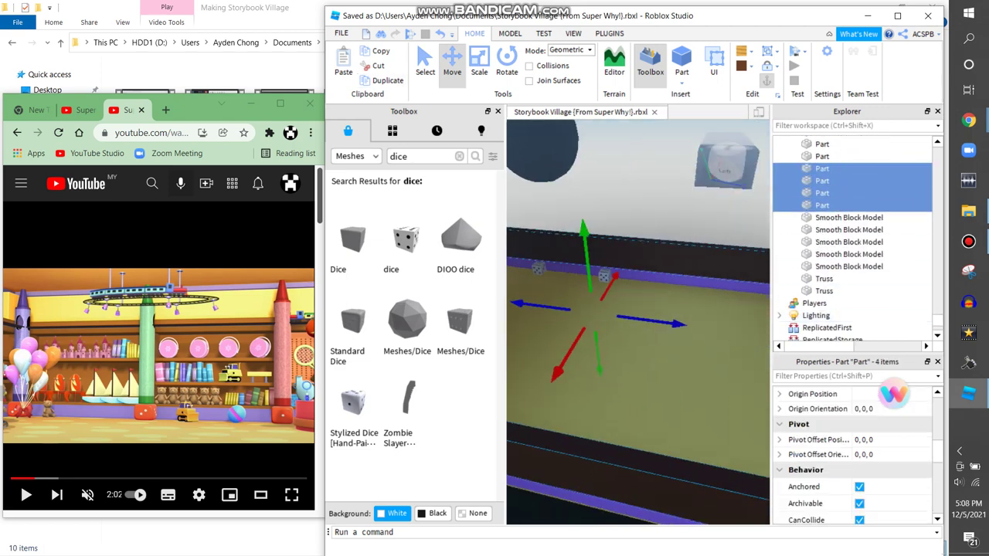
scroll(850, 231, "up", 2)
left_click(743, 65)
left_click(788, 208)
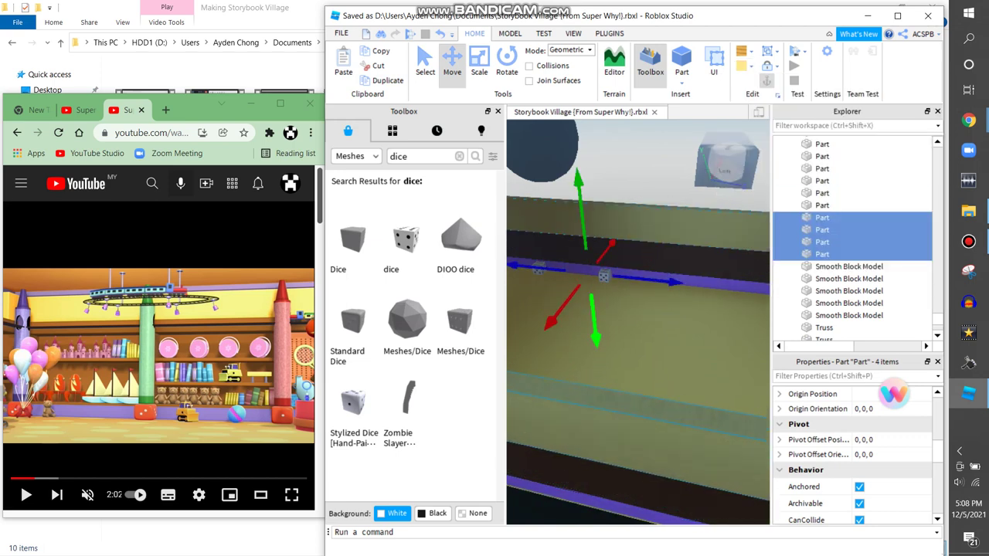
key("w")
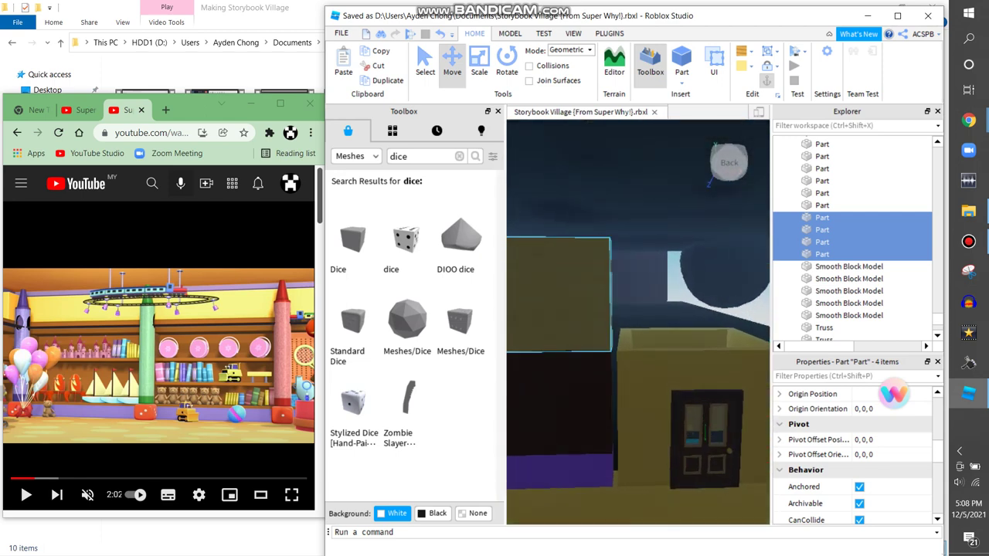
Delete the yellow wall on one side of the booth and stretch the one on the other side across above the booth.
left_click(627, 263)
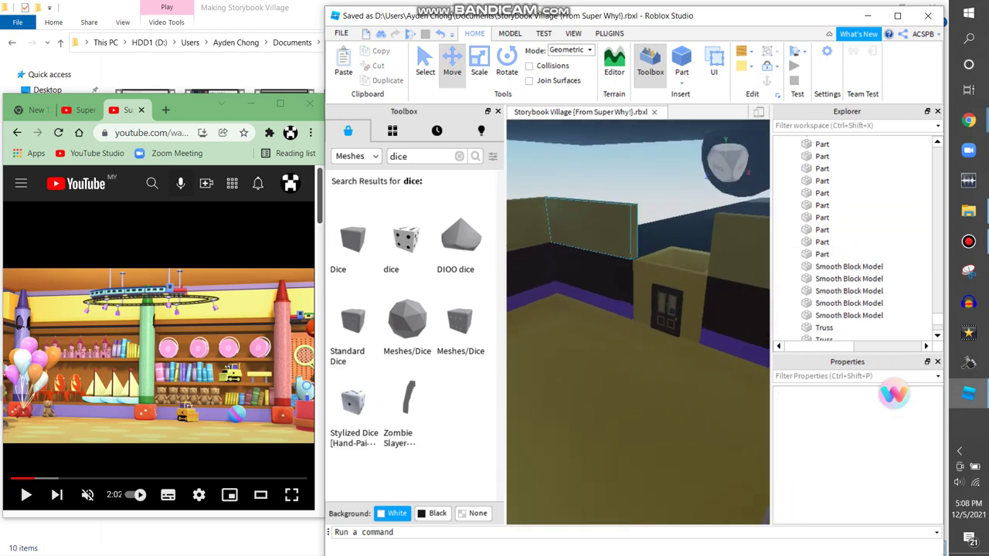
key("ctrl+3")
left_click(715, 251)
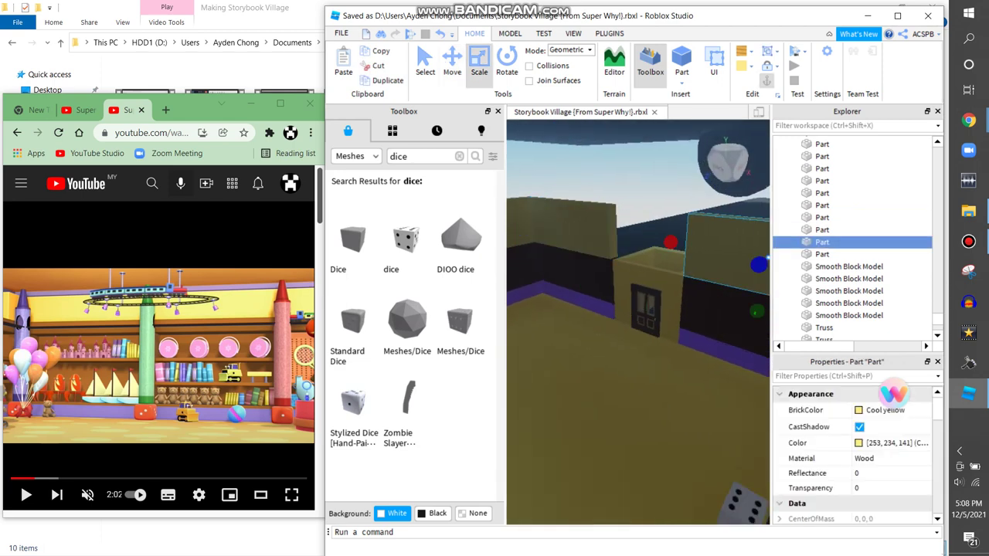
right_click(713, 251)
left_click(757, 80)
left_click(624, 264)
right_click_drag(624, 263, 594, 270)
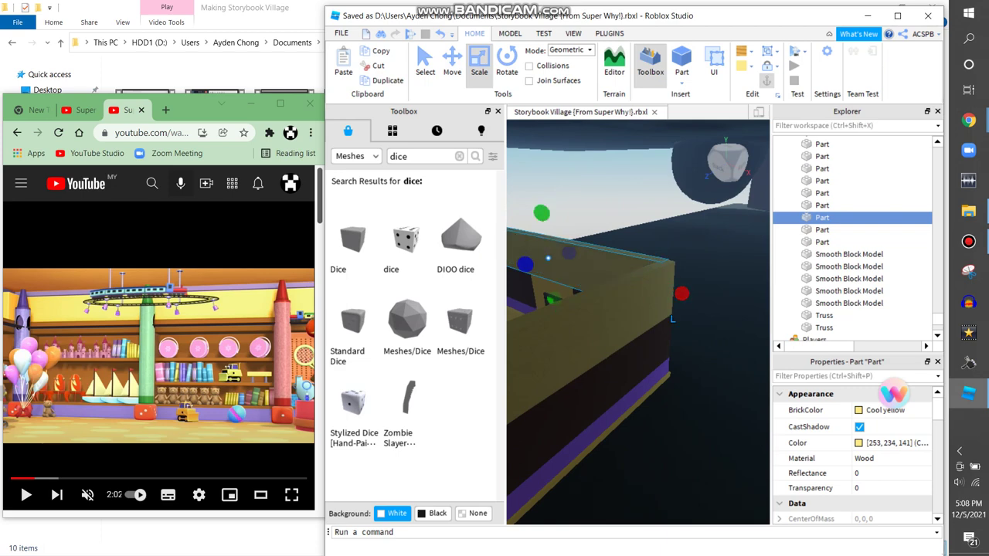
key("w")
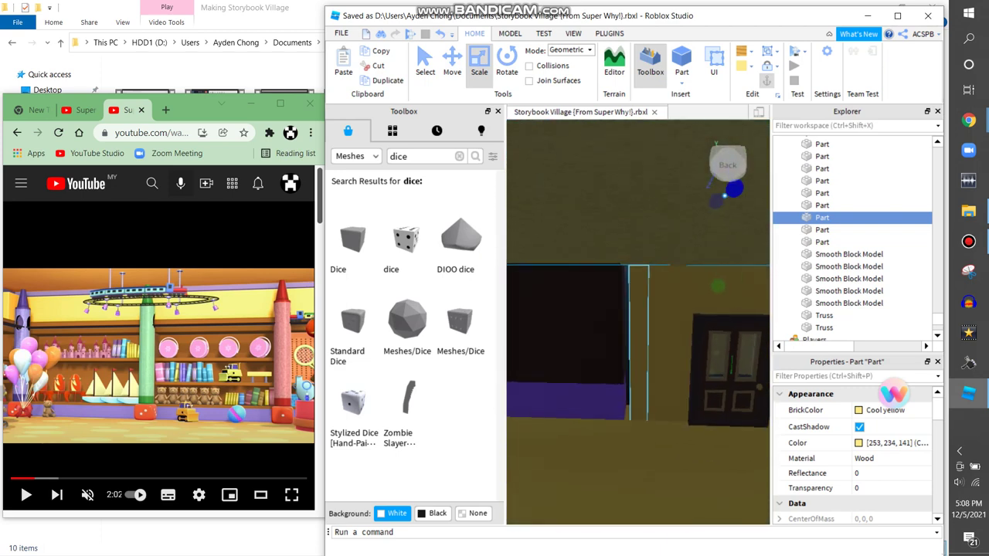
left_click(648, 452)
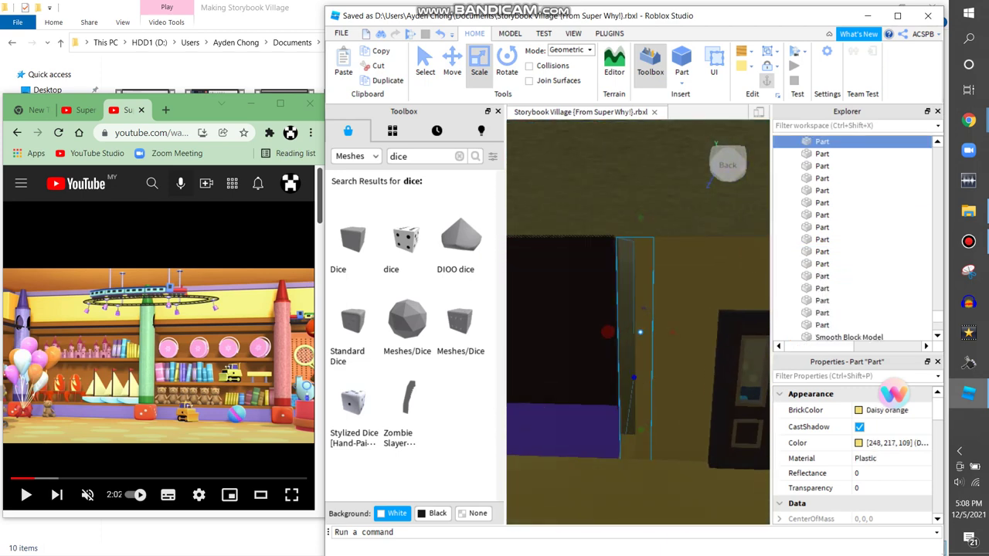
right_click_drag(657, 481, 610, 486)
Search the toolbox for "crayon" among the meshes and switch the search to models.
double_click(398, 156)
type("cray")
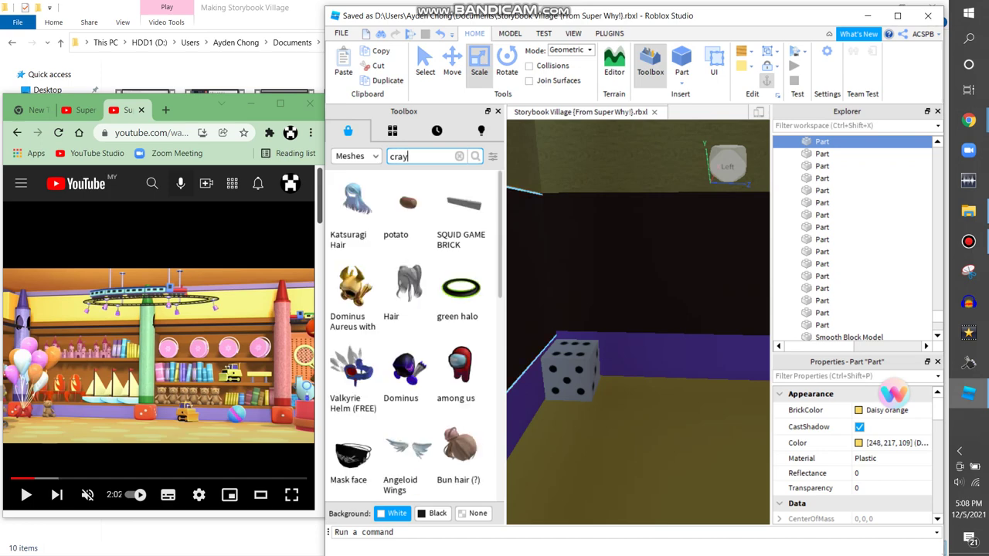
type("on")
key("Return")
right_click_drag(611, 487, 641, 455)
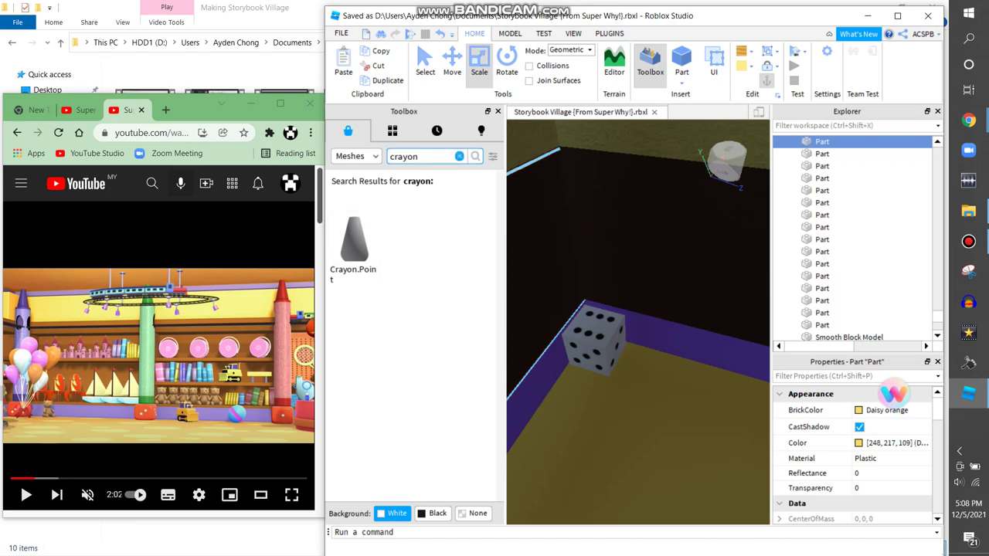
left_click(355, 156)
left_click(344, 170)
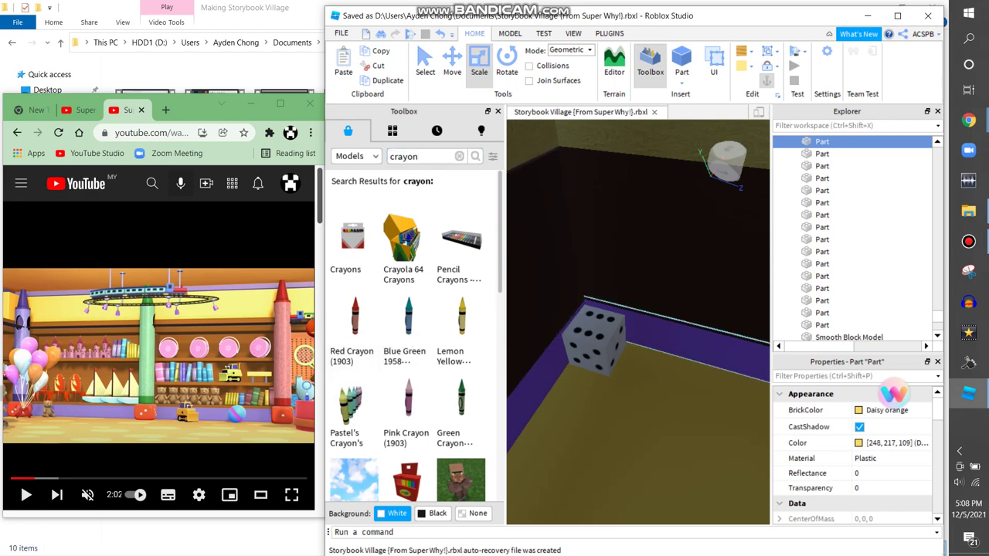
Insert the blue green crayon model on top of the corner dice and scale it up into a tall column.
left_click_drag(408, 332, 598, 332)
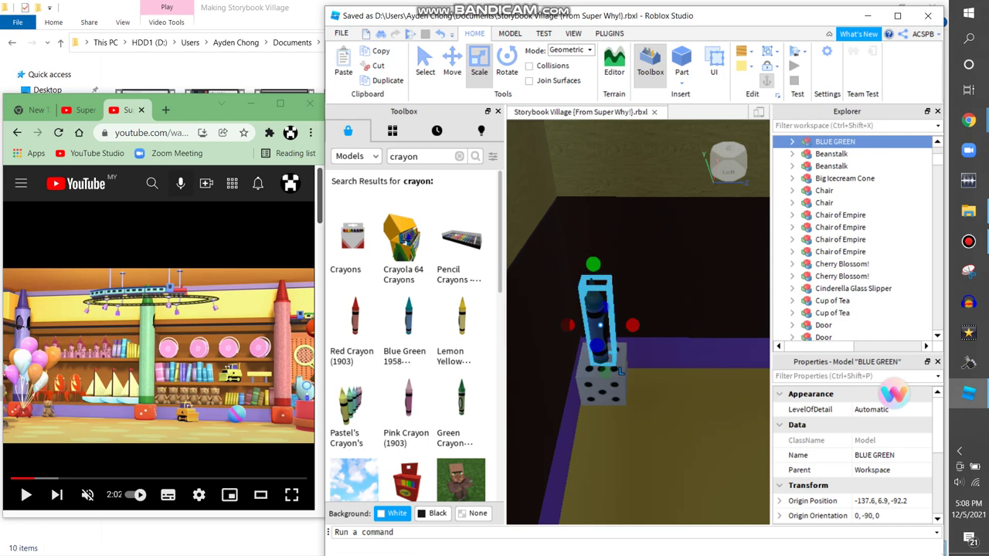
left_click_drag(593, 265, 608, 199)
right_click_drag(609, 199, 556, 207)
Place the Red Crayon model on the second dice and scale it up into a tall column.
left_click(726, 316)
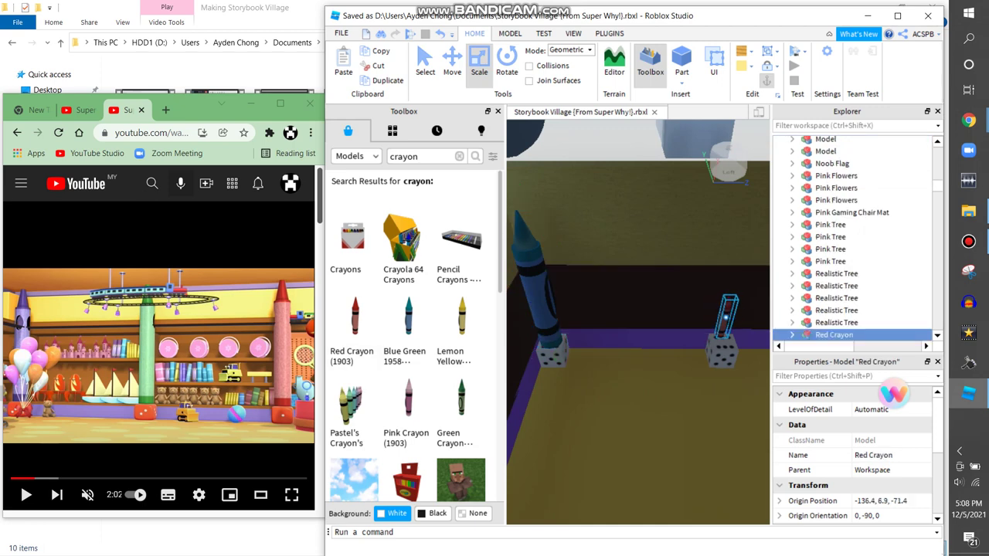
key("f")
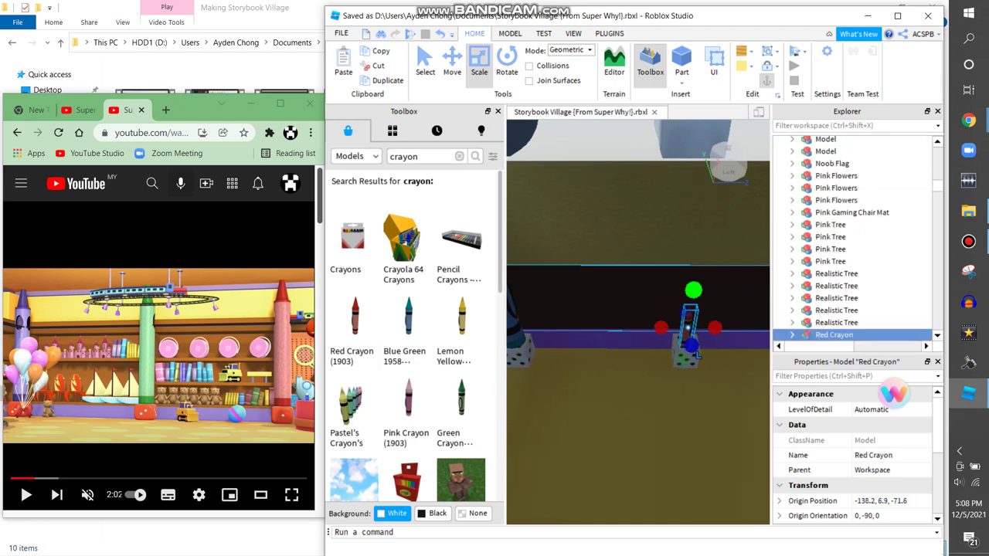
left_click_drag(692, 290, 692, 216)
key("d")
Move the enlarged red crayon along the wall to the third dice, at position -137.741, 11.3, -48.955.
left_click_drag(623, 365, 660, 340)
key("d")
key("w")
key("a")
key("s")
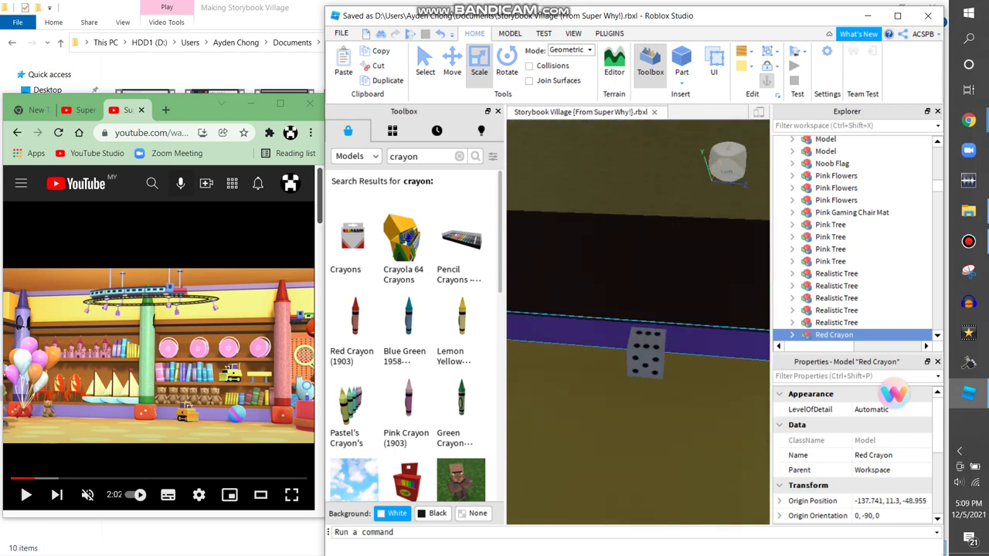
Insert the green crayon model on the middle dice and scale it up into a tall column against the wall.
left_click(461, 409)
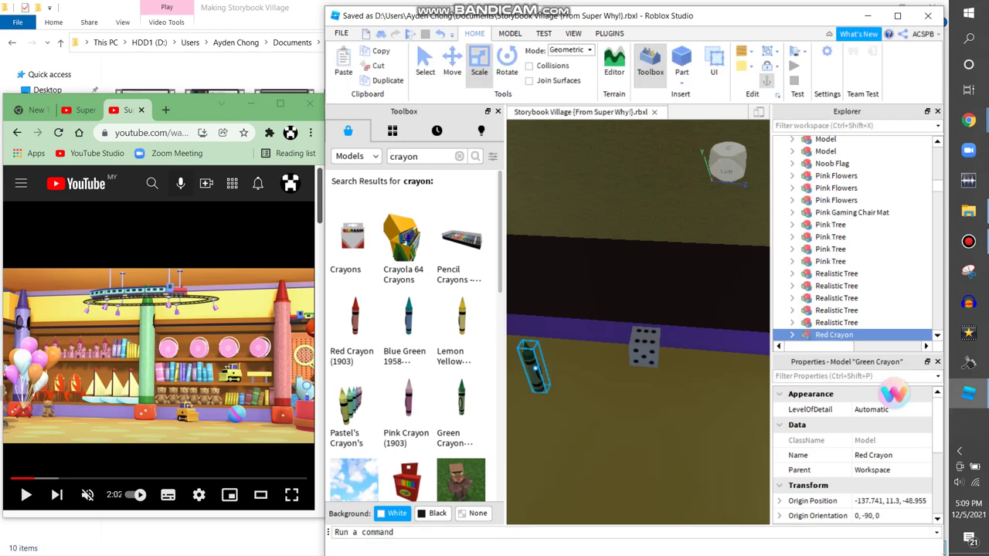
left_click_drag(533, 367, 618, 332)
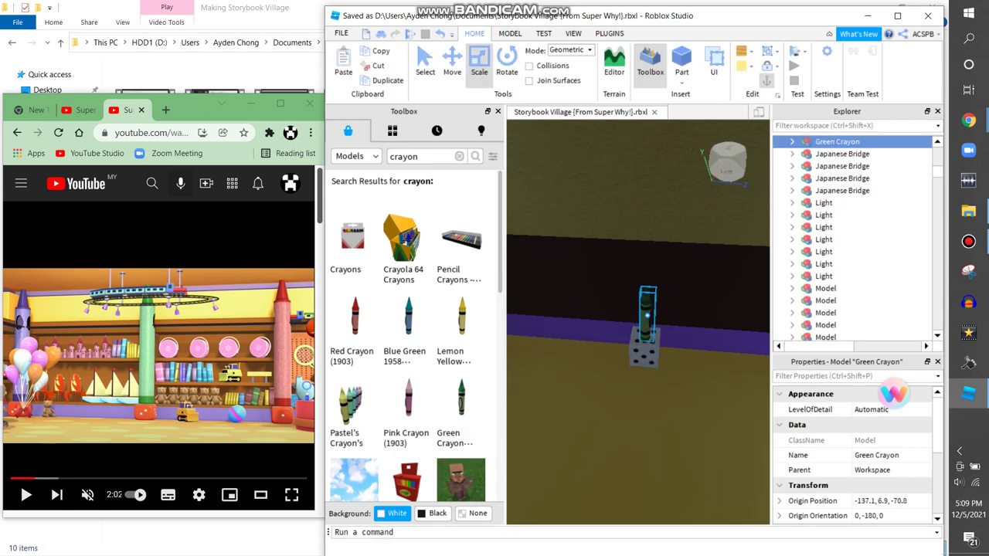
key("s")
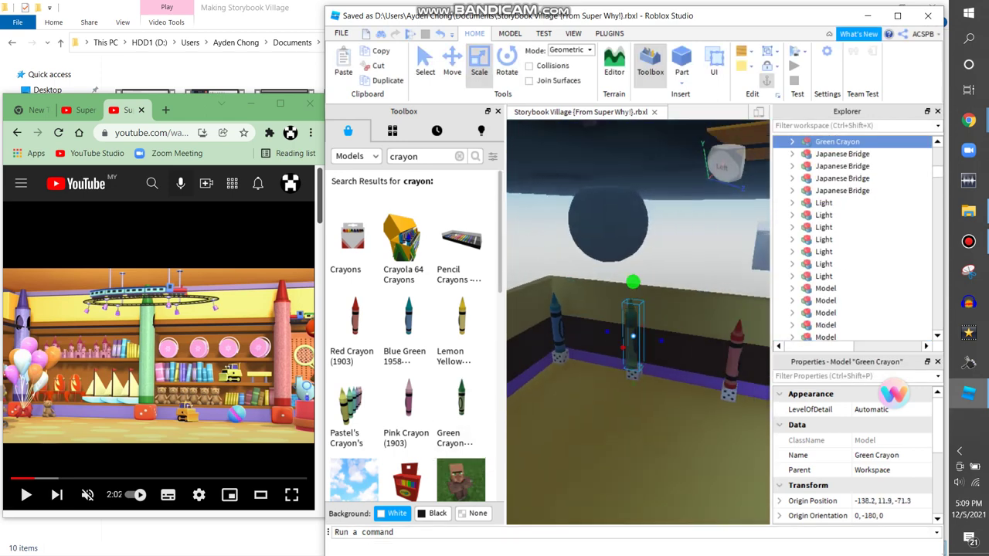
key("w")
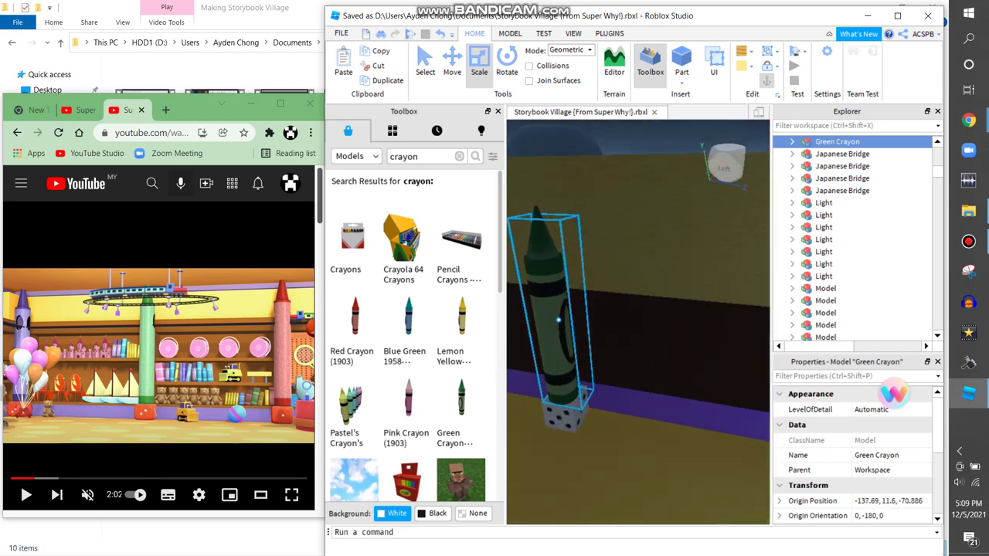
key("s")
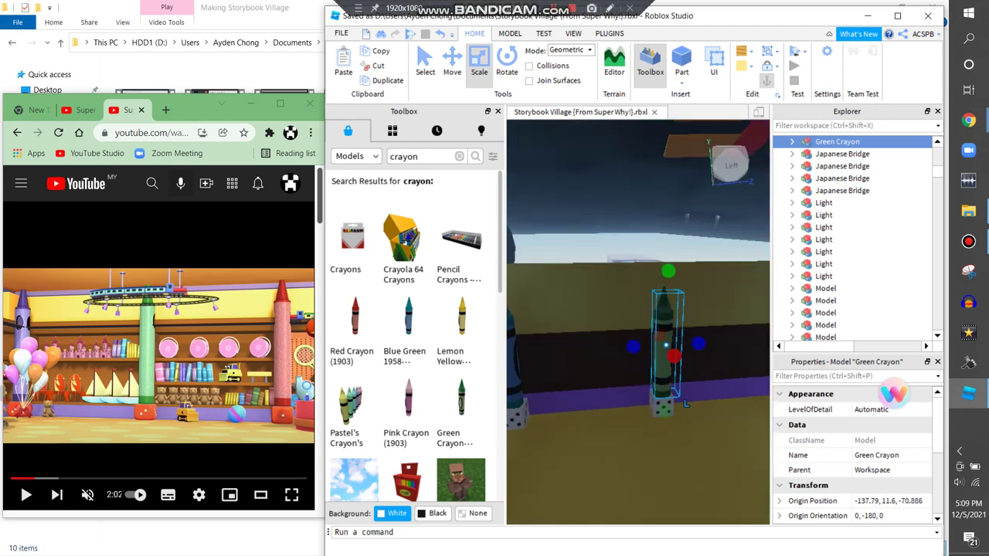
key("e")
key("s")
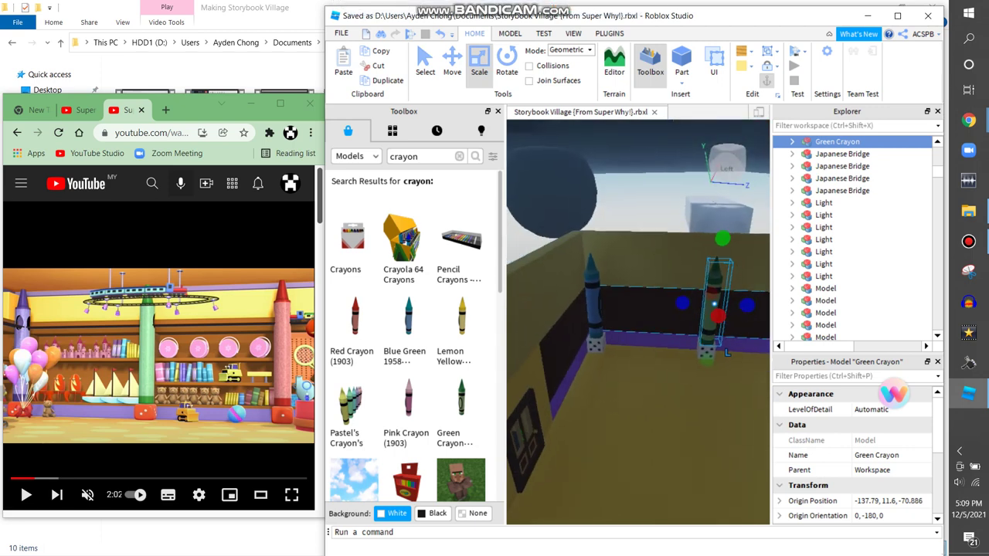
Duplicate the reddish brown wooden wall panel and flatten the copy into a thin shelf board along the panel's lower edge.
left_click(557, 302)
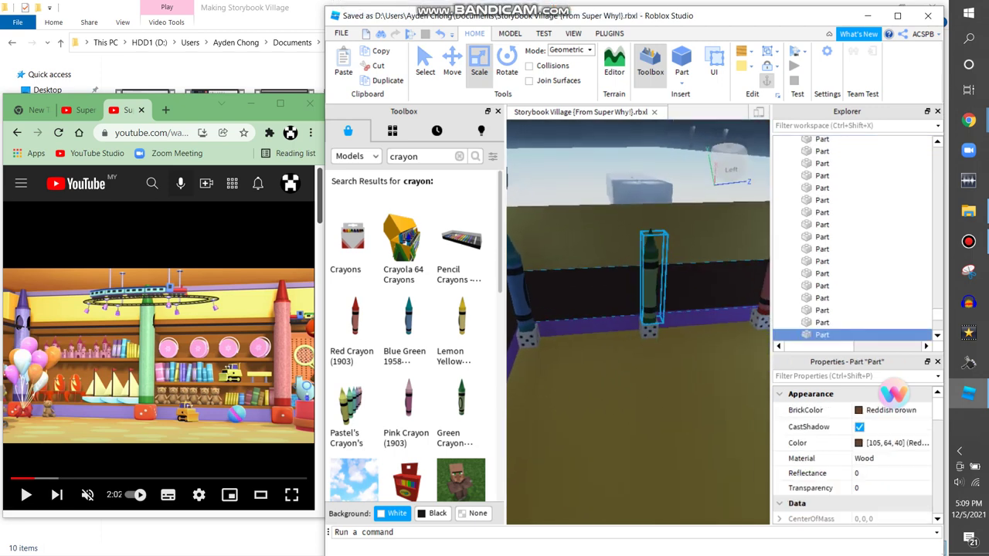
key("f")
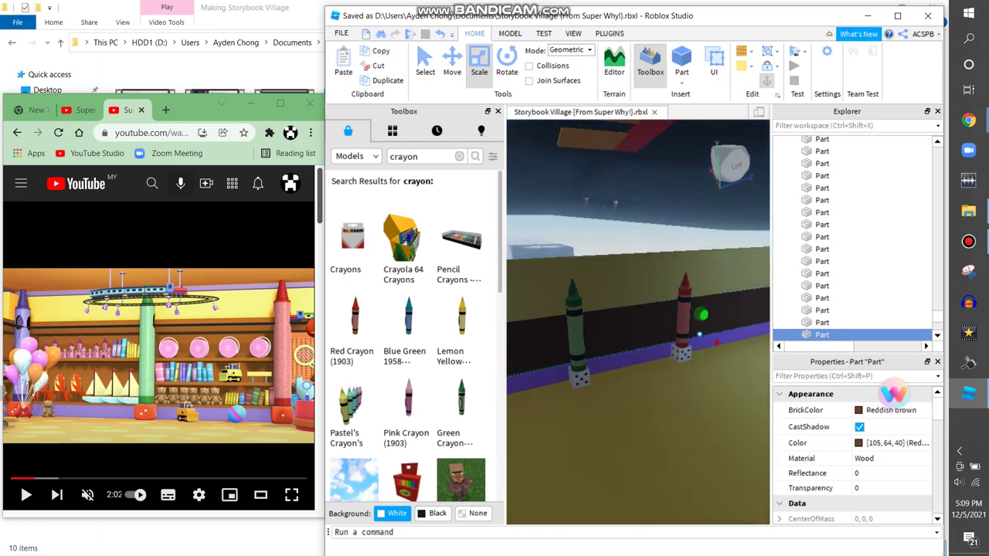
key("d")
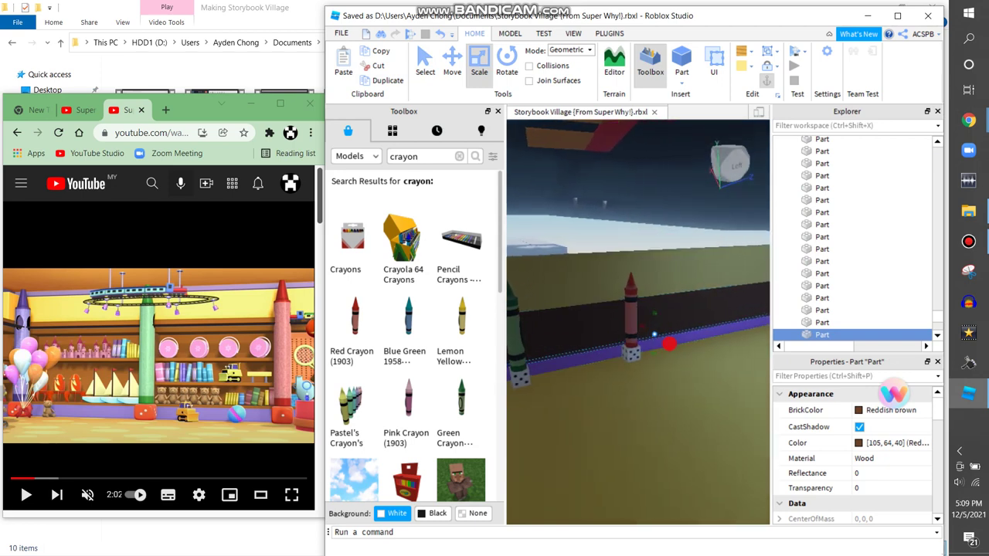
key("d")
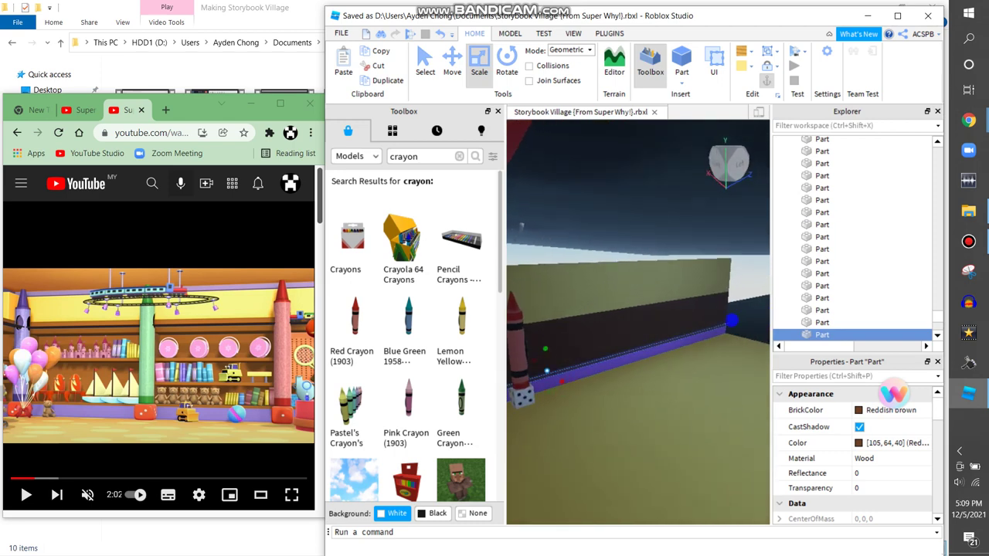
key("d")
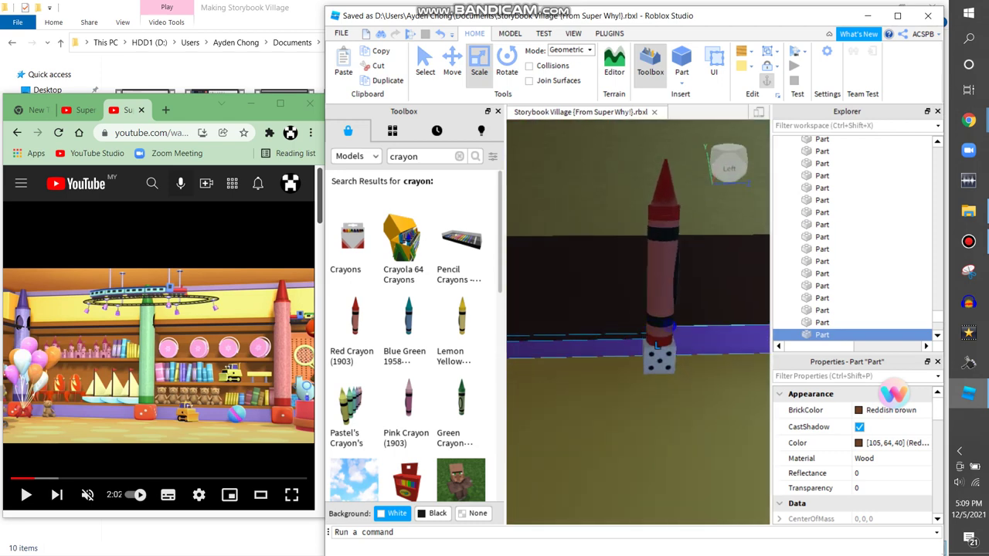
Resize the thin shelf board so it spans only the bay between the blue and green crayon columns.
key("w")
key("s")
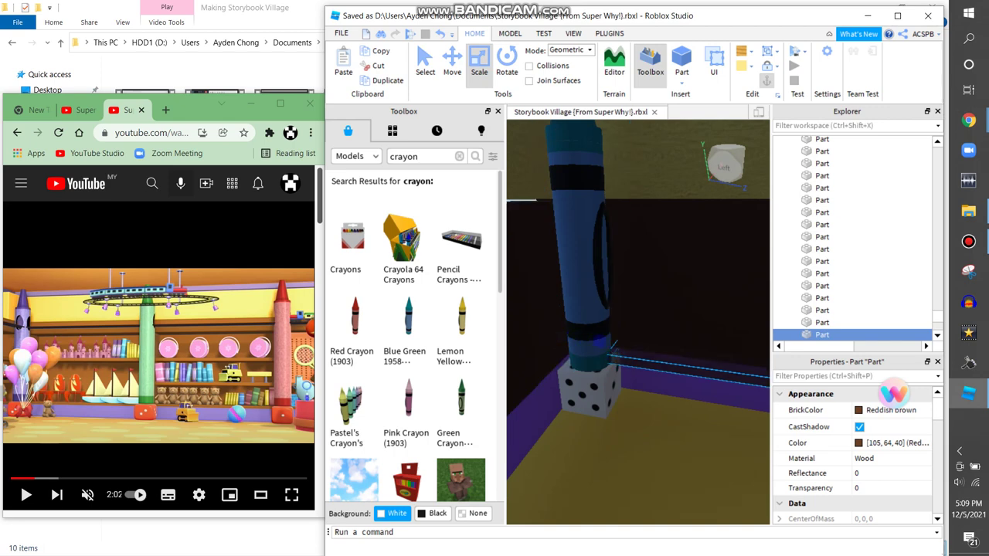
key("s")
key("w")
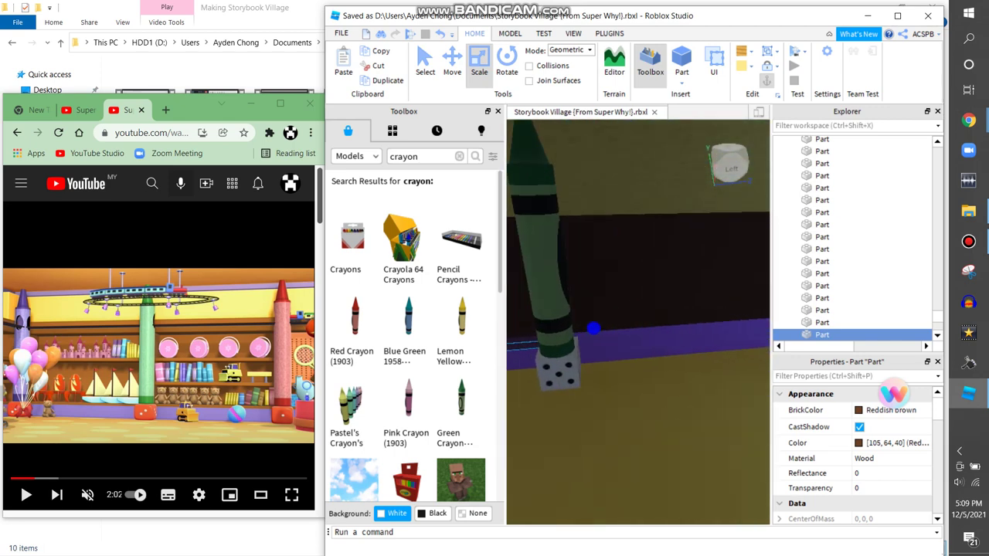
key("a")
key("a")
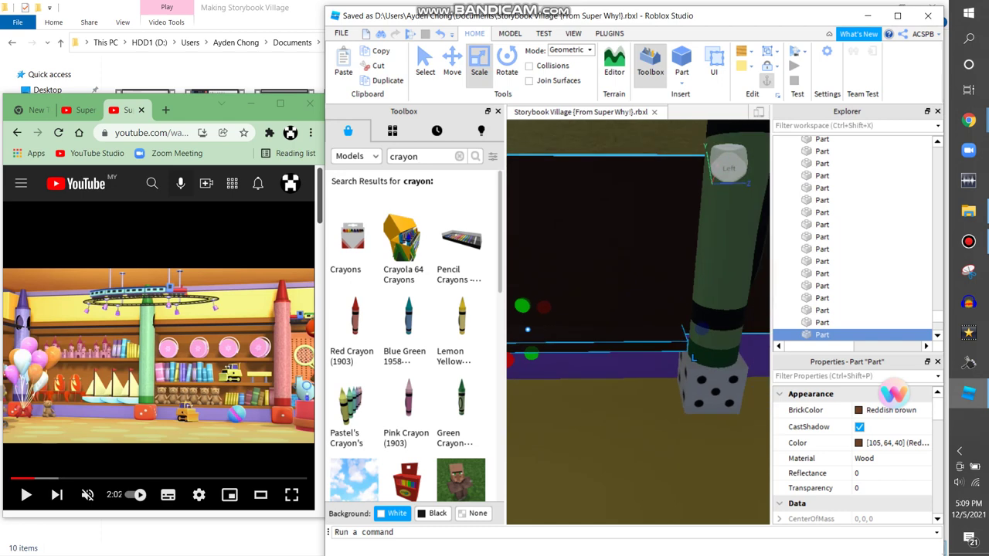
Duplicate the lower shelf board and move the copy along the wall into the bay between the green and red crayons.
key("ctrl+1")
key("ctrl+2")
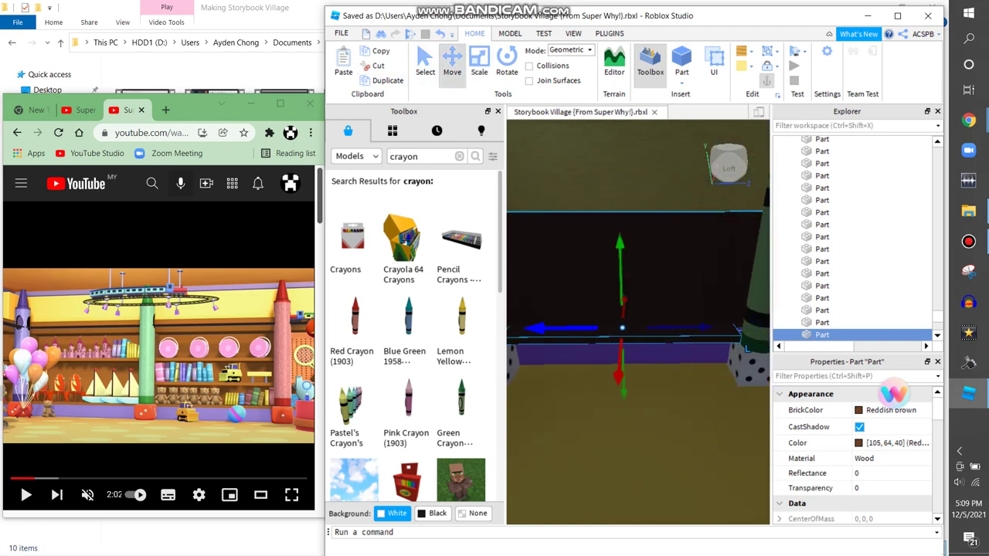
key("d")
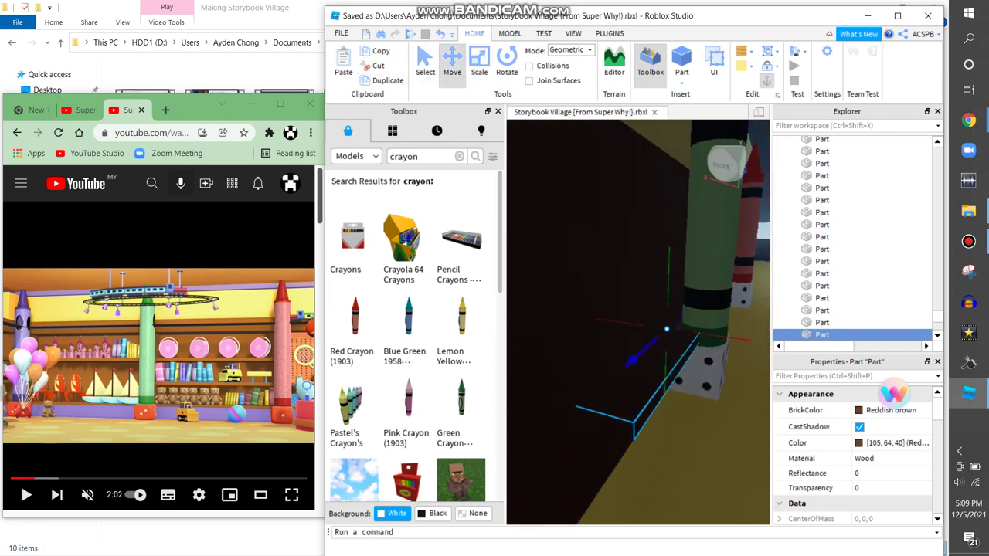
key("d")
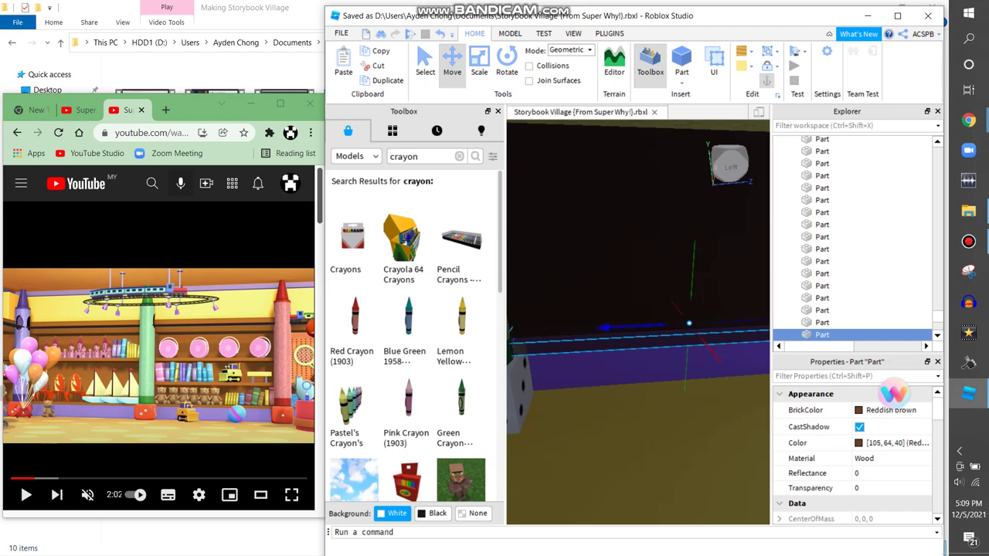
key("a")
Recolour the dark wooden wall panel behind the crayon columns to CGA brown.
left_click(556, 247)
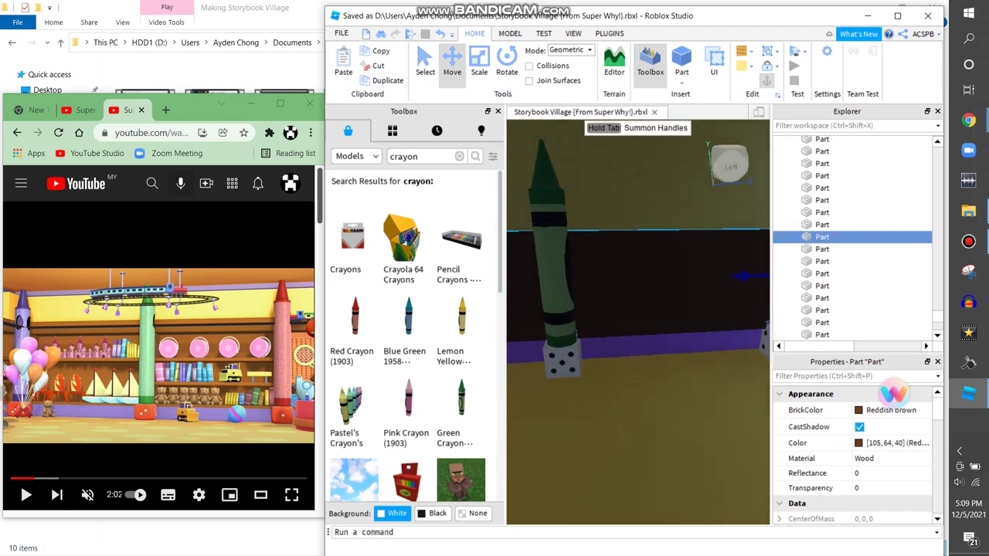
left_click(746, 65)
left_click(745, 227)
key("a")
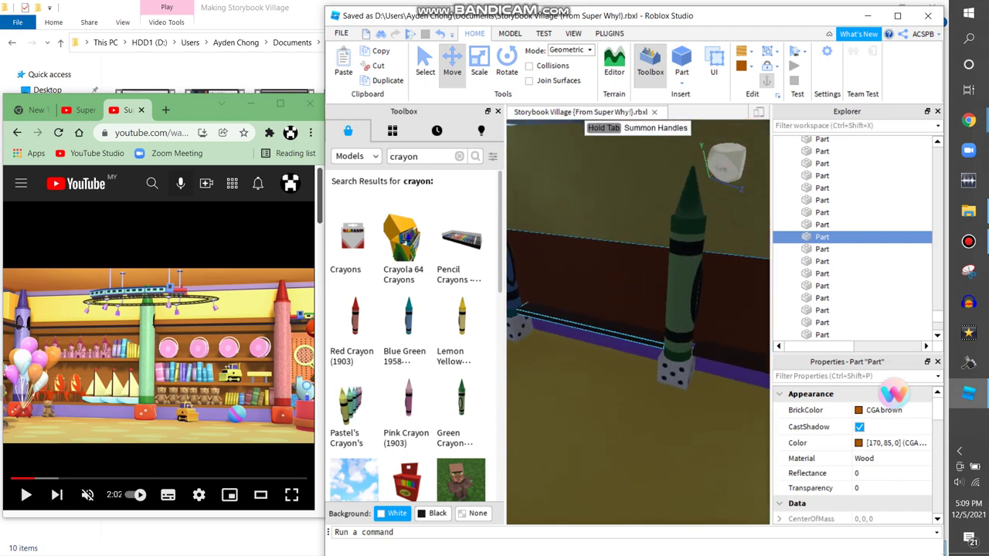
Duplicate both lower shelf boards together and raise the copies to the upper edge of the brown wall panel.
left_click(821, 322)
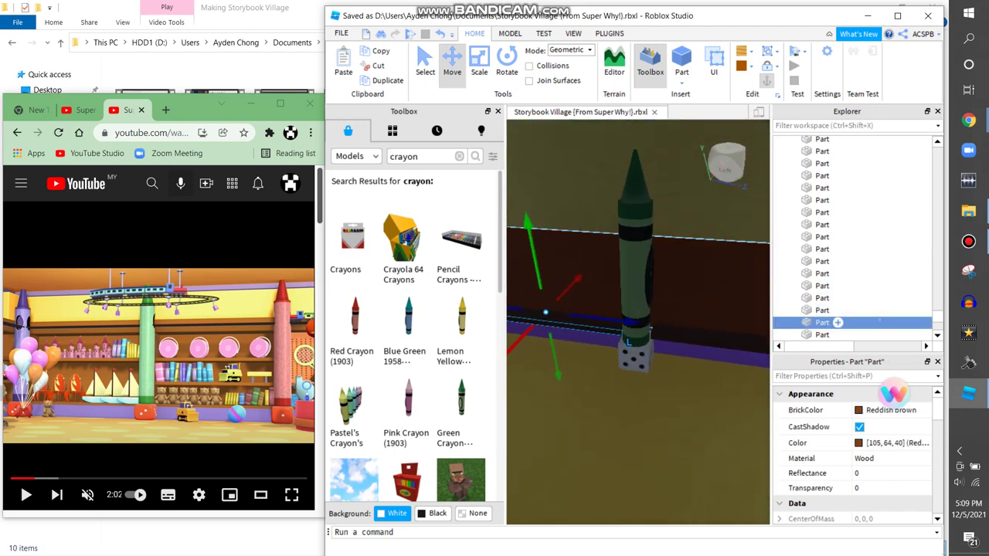
left_click(835, 335, "shift")
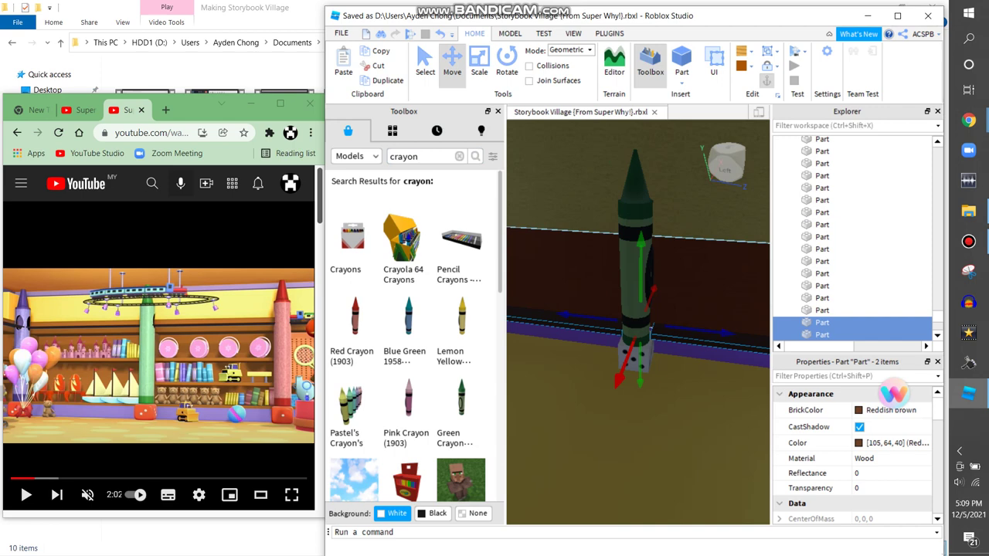
key("d")
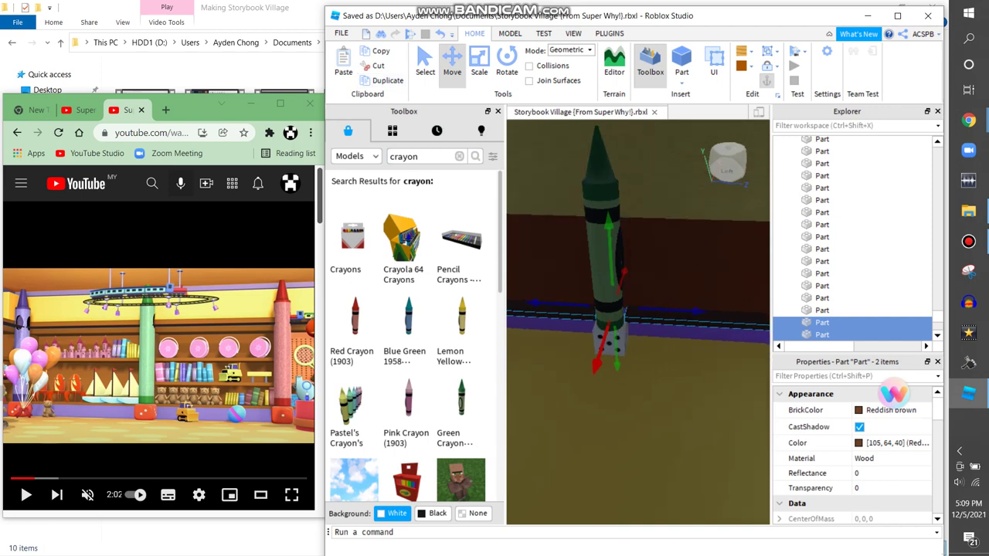
key("q")
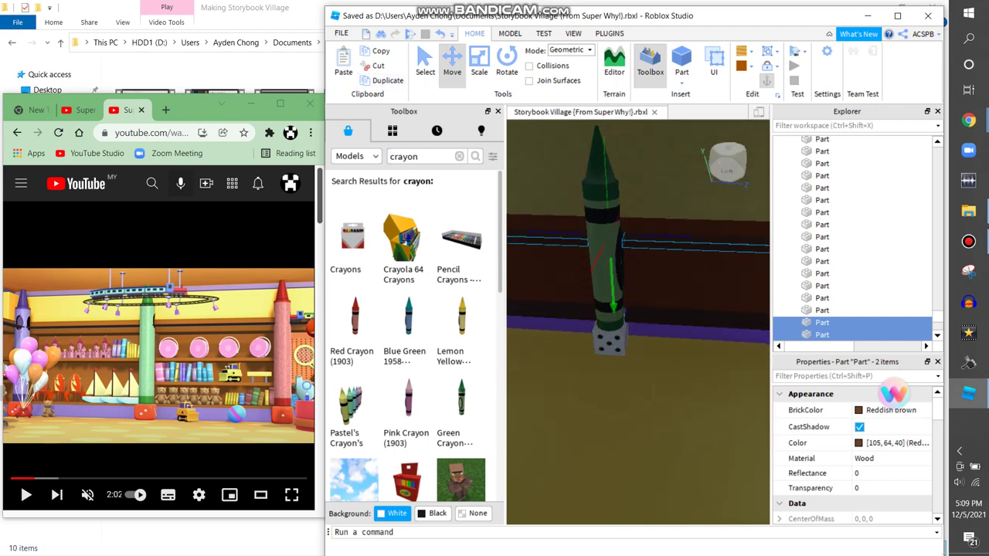
key("q")
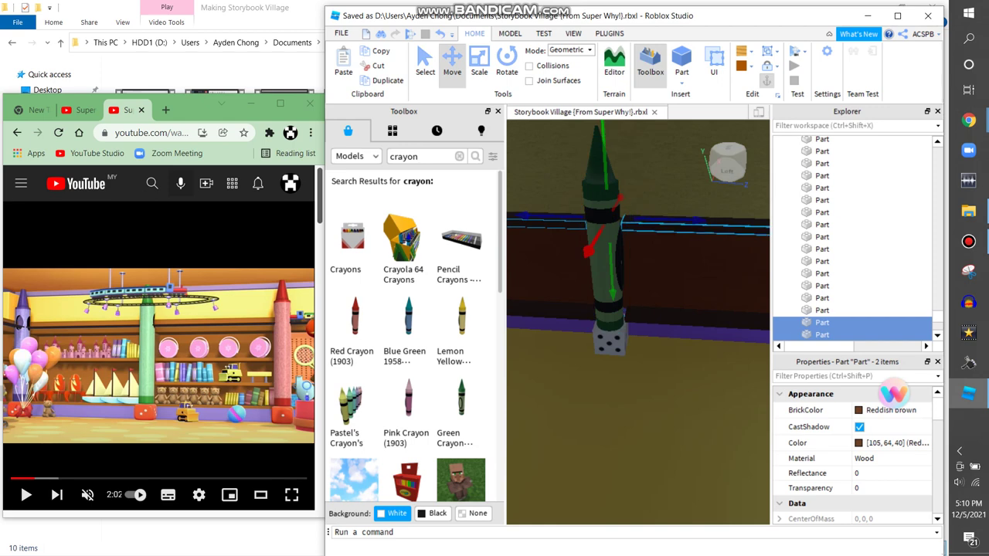
key("s")
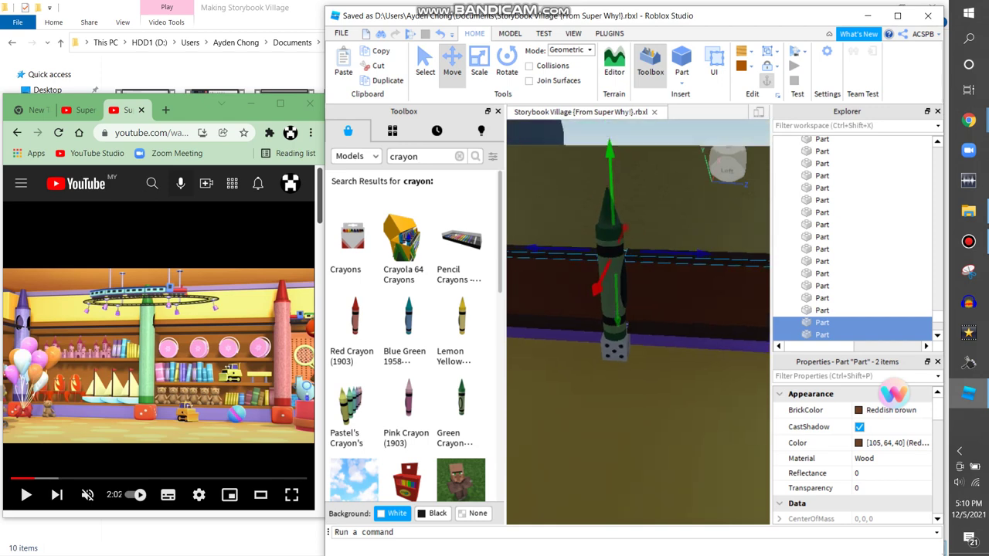
Duplicate the upper shelf between the green and red crayons and lower the copy to the middle of the brown panel.
left_click(633, 332)
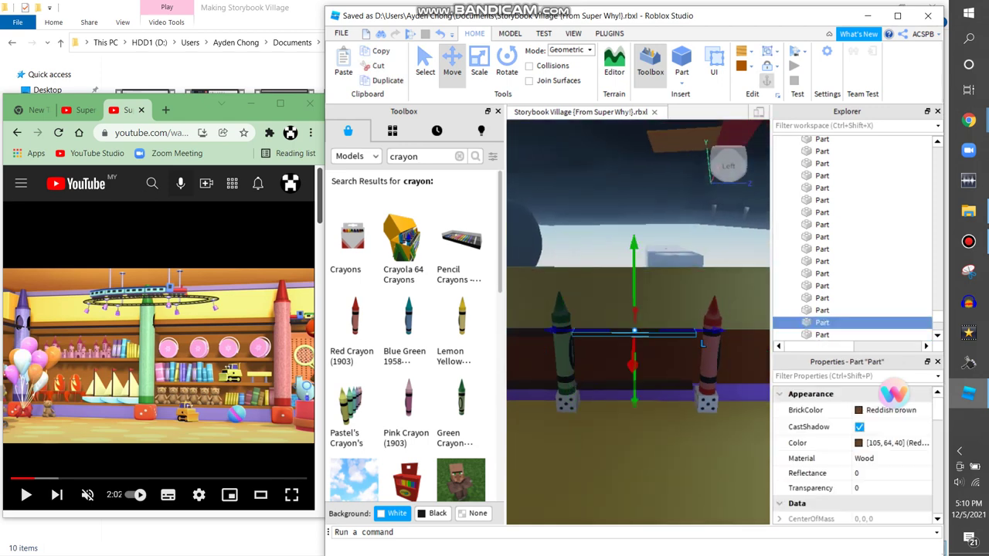
key("ctrl+d")
left_click_drag(633, 401, 633, 432)
right_click_drag(638, 309, 614, 313)
scroll(638, 322, "up", 3)
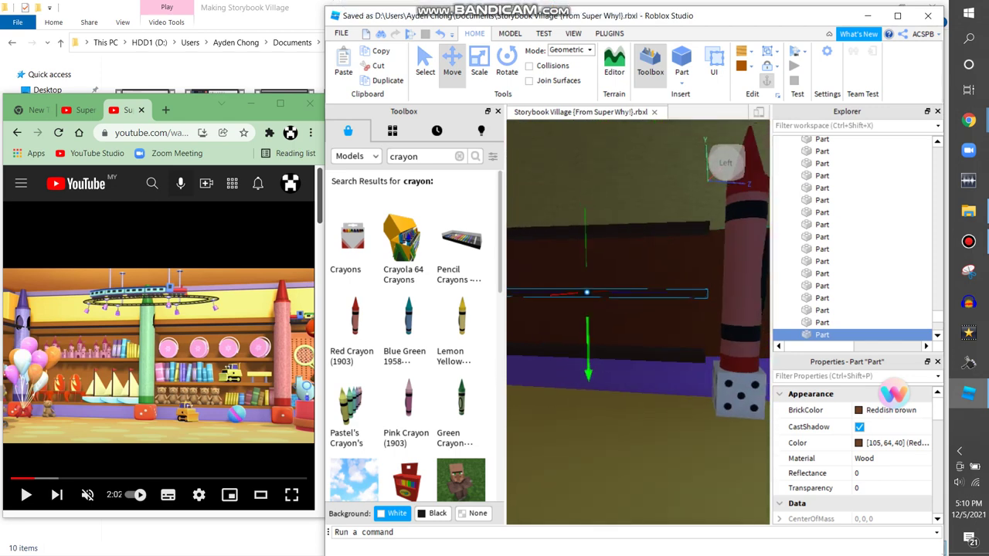
Duplicate the upper shelf in each of the two bays and raise the copies onto the yellow wall near the crayon tips.
key("a")
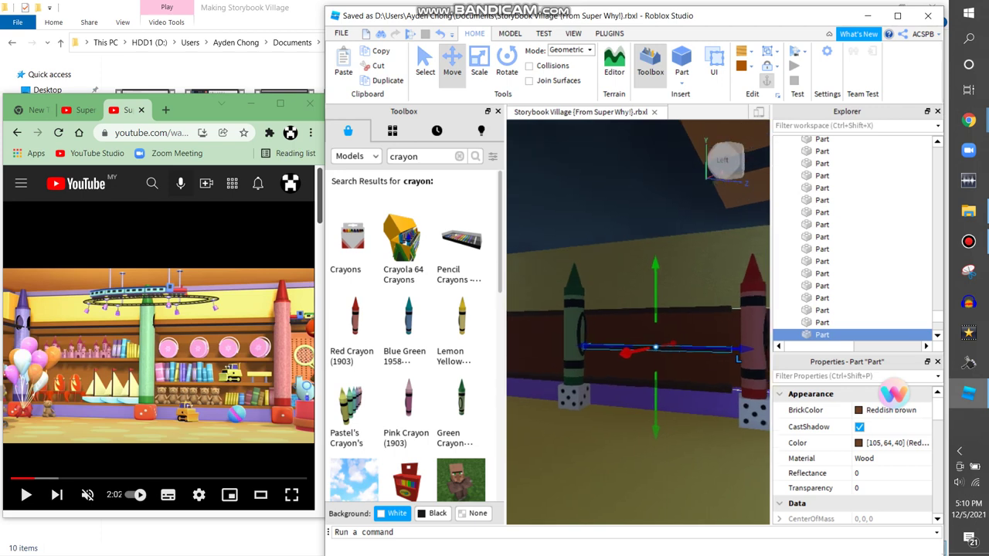
key("a")
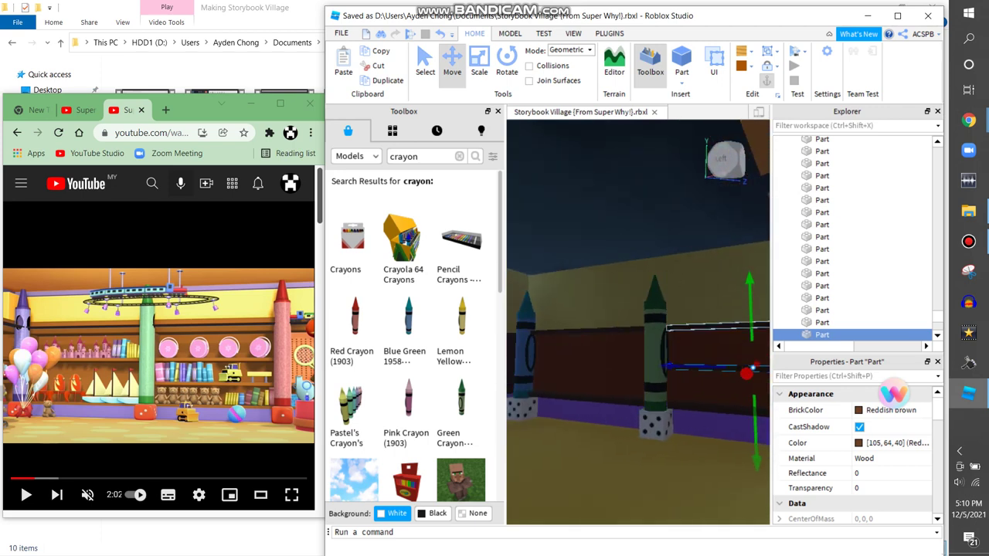
left_click(750, 326)
key("d")
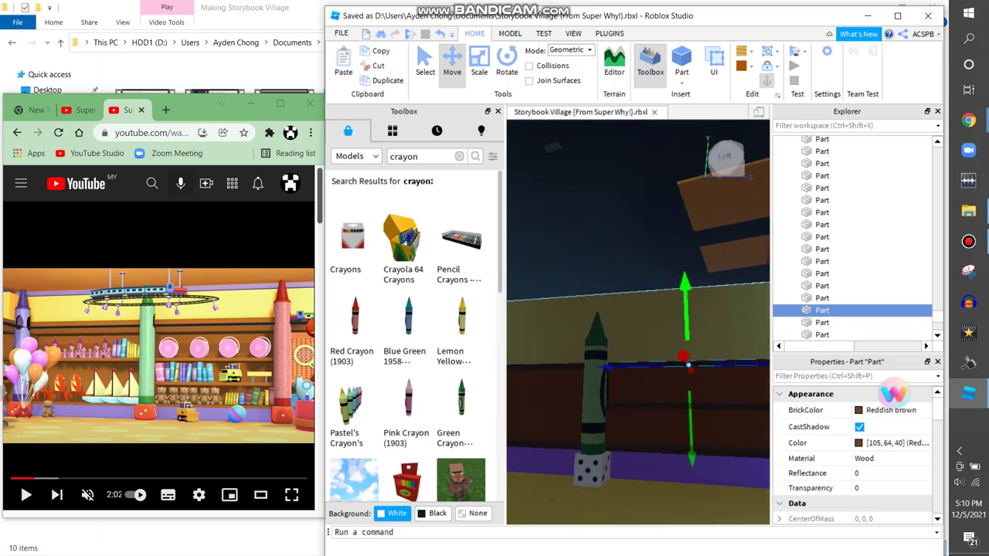
left_click(822, 334)
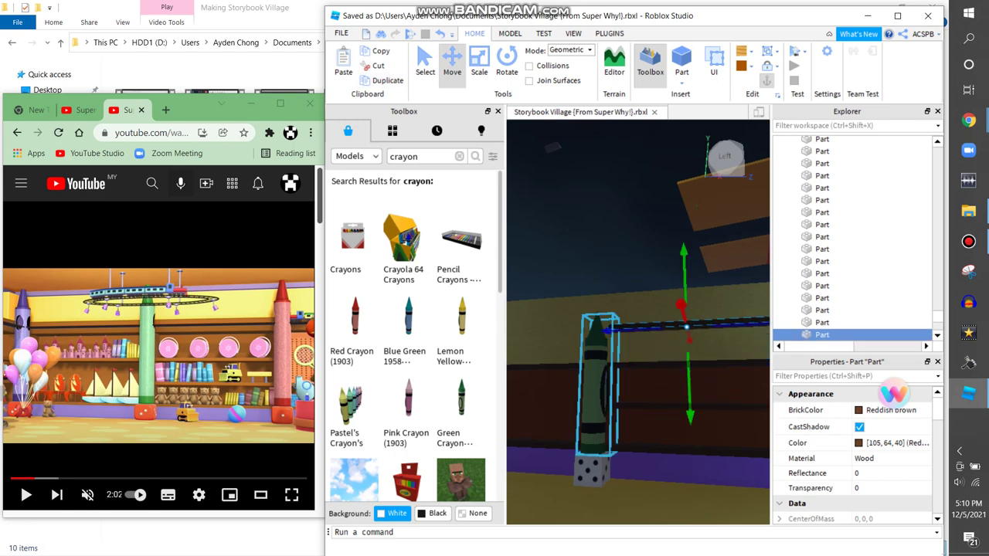
left_click(822, 310)
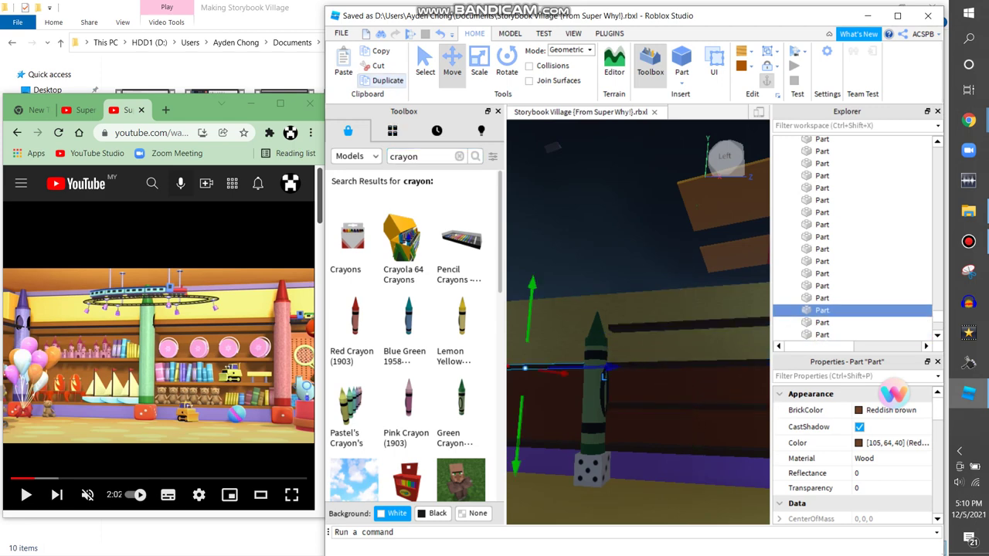
left_click(822, 335)
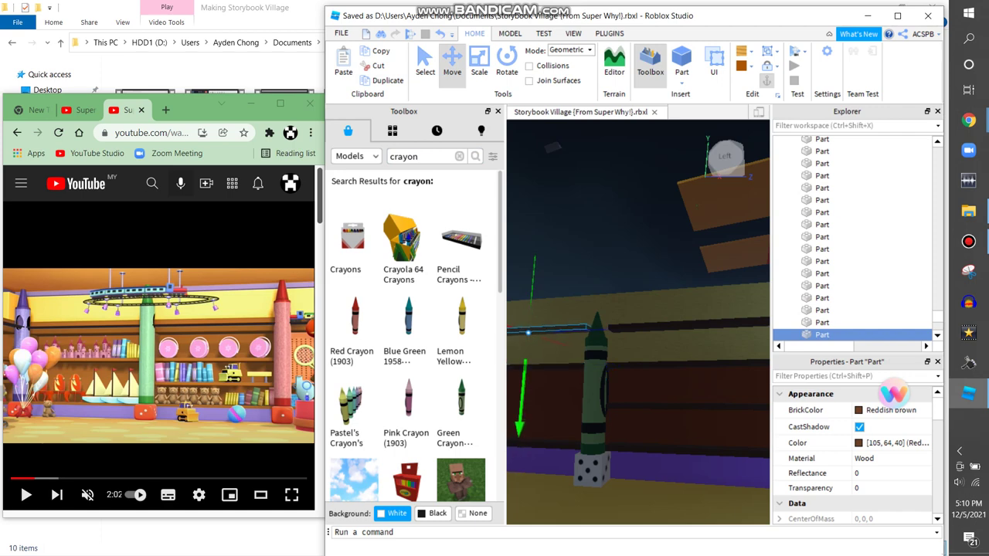
Duplicate the topmost shelf beside the blue crayon, rotate the copy to face the adjoining wall and place it there.
key("w")
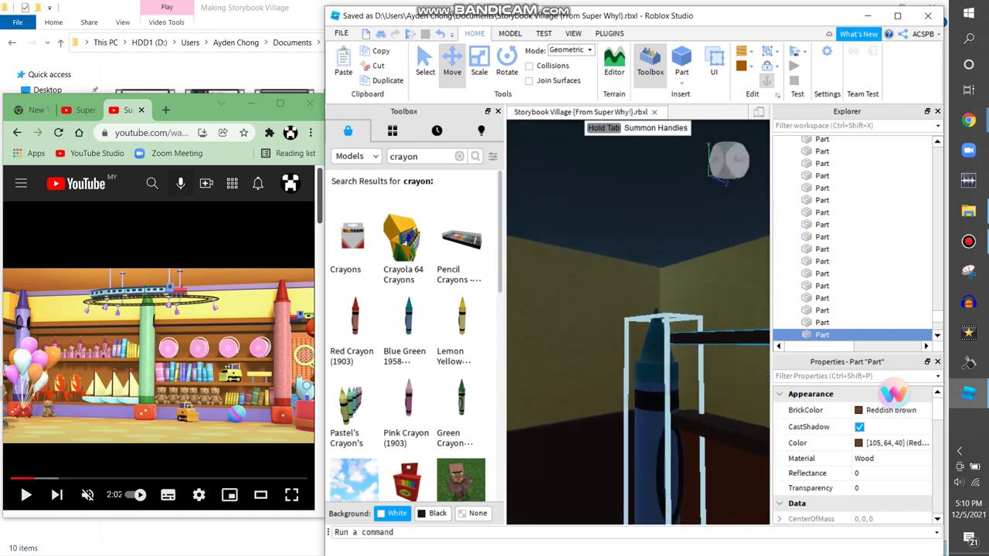
key("ctrl+d")
key("ctrl+4")
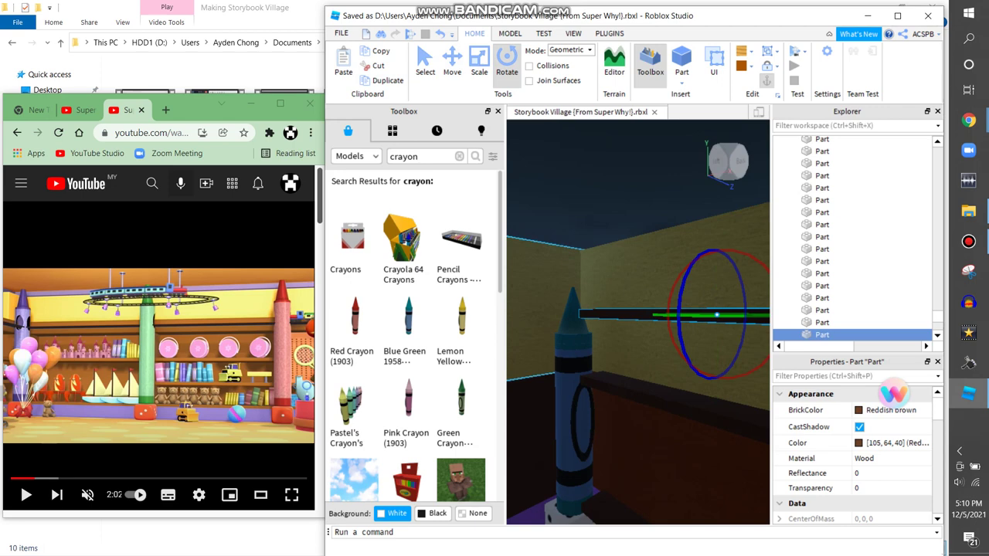
key("s")
left_click_drag(754, 292, 594, 260)
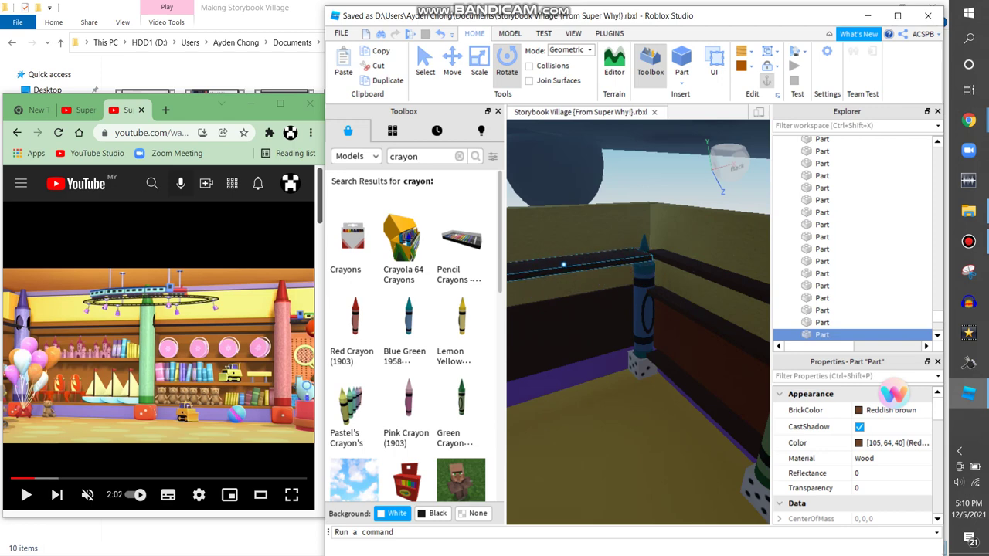
Scale the rotated top shelf lengthwise so it stretches along the adjoining wall above the door.
right_click_drag(593, 260, 706, 182)
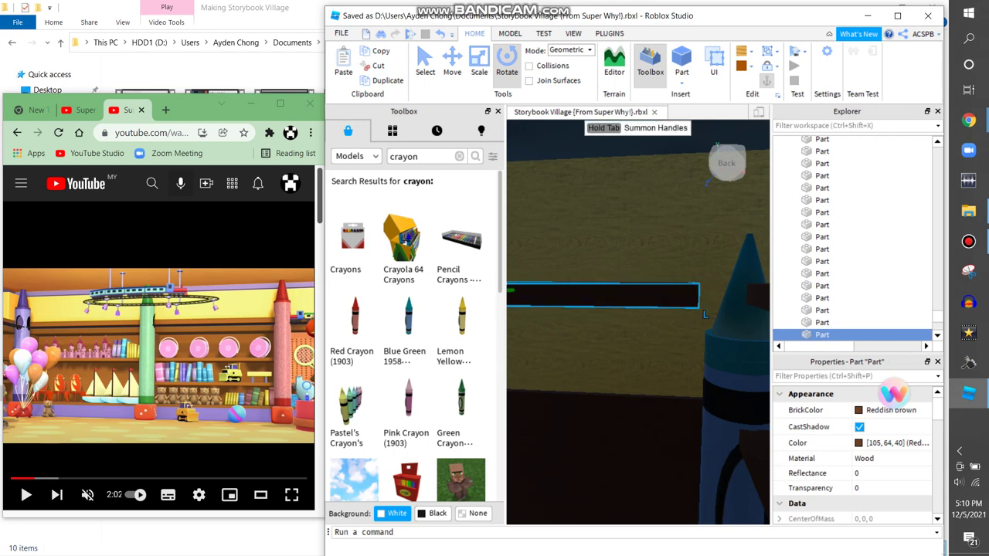
scroll(704, 314, "down", 5)
right_click_drag(638, 315, 700, 330)
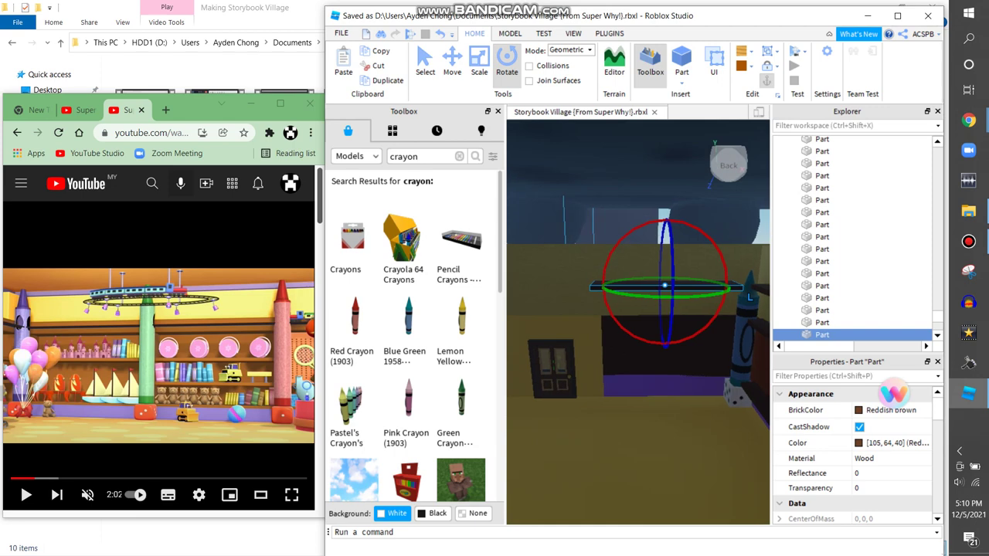
key("ctrl+3")
right_click_drag(638, 322, 625, 363)
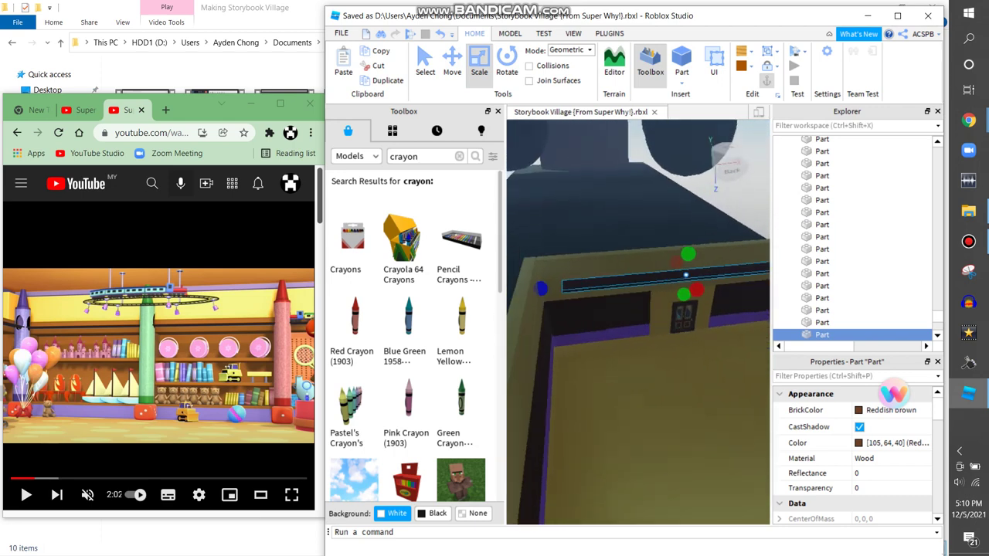